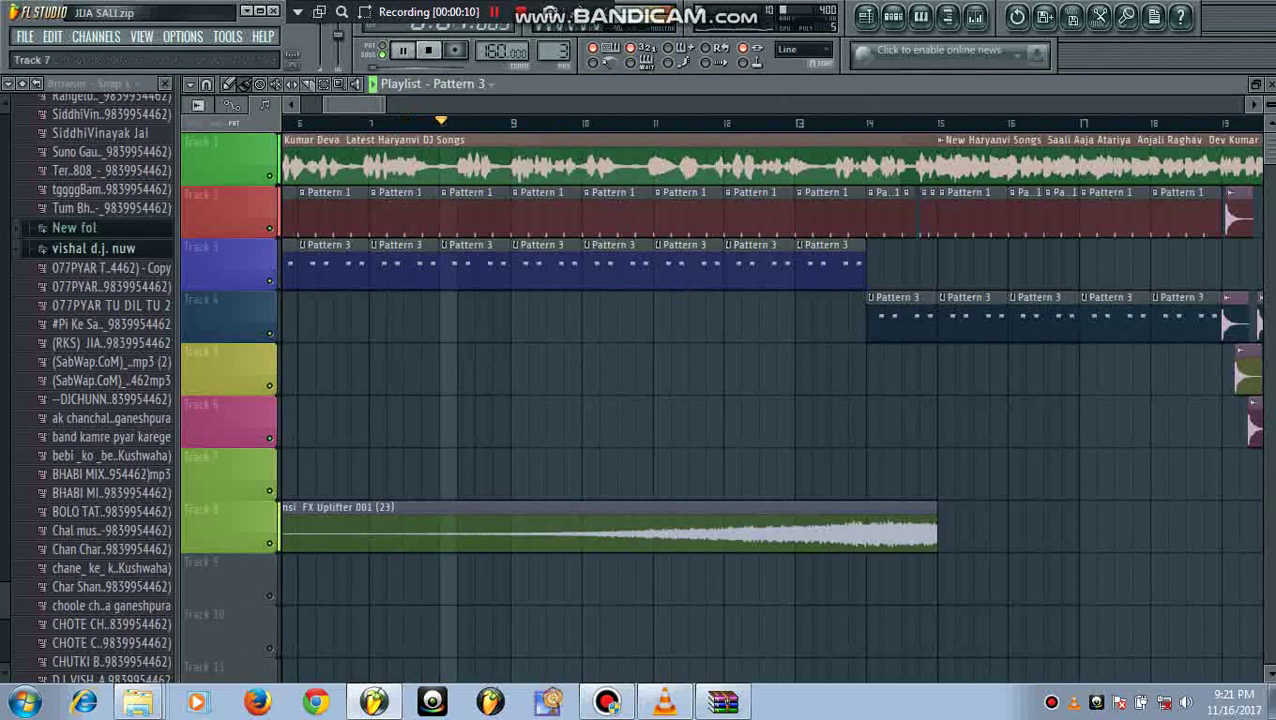
Examine the song arrangement across the playlist tracks up to about bar 85 during playback.
{"action": "mouse_move", "coordinate": [138, 702]}
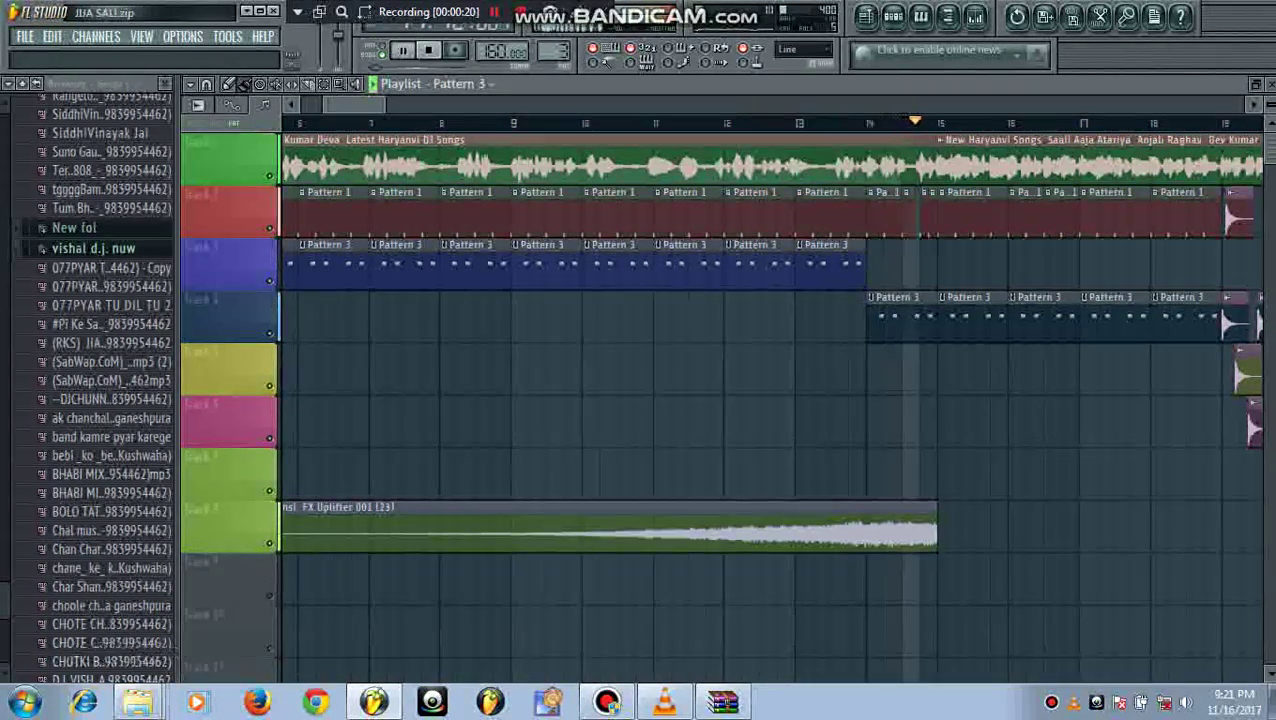
{"action": "scroll", "coordinate": [100, 665], "scroll_direction": "down", "scroll_amount": 5}
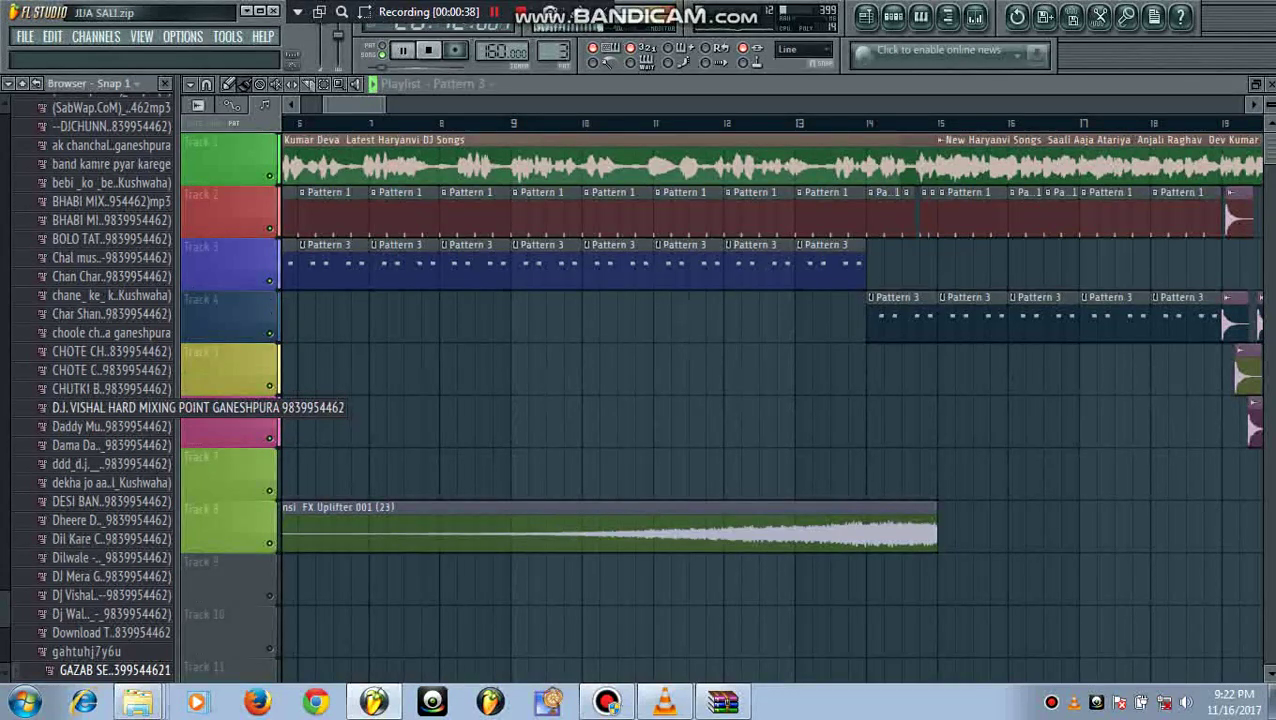
{"action": "left_click_drag", "start_coordinate": [354, 104], "coordinate": [456, 104]}
{"action": "scroll", "coordinate": [460, 400], "scroll_direction": "down", "scroll_amount": 2}
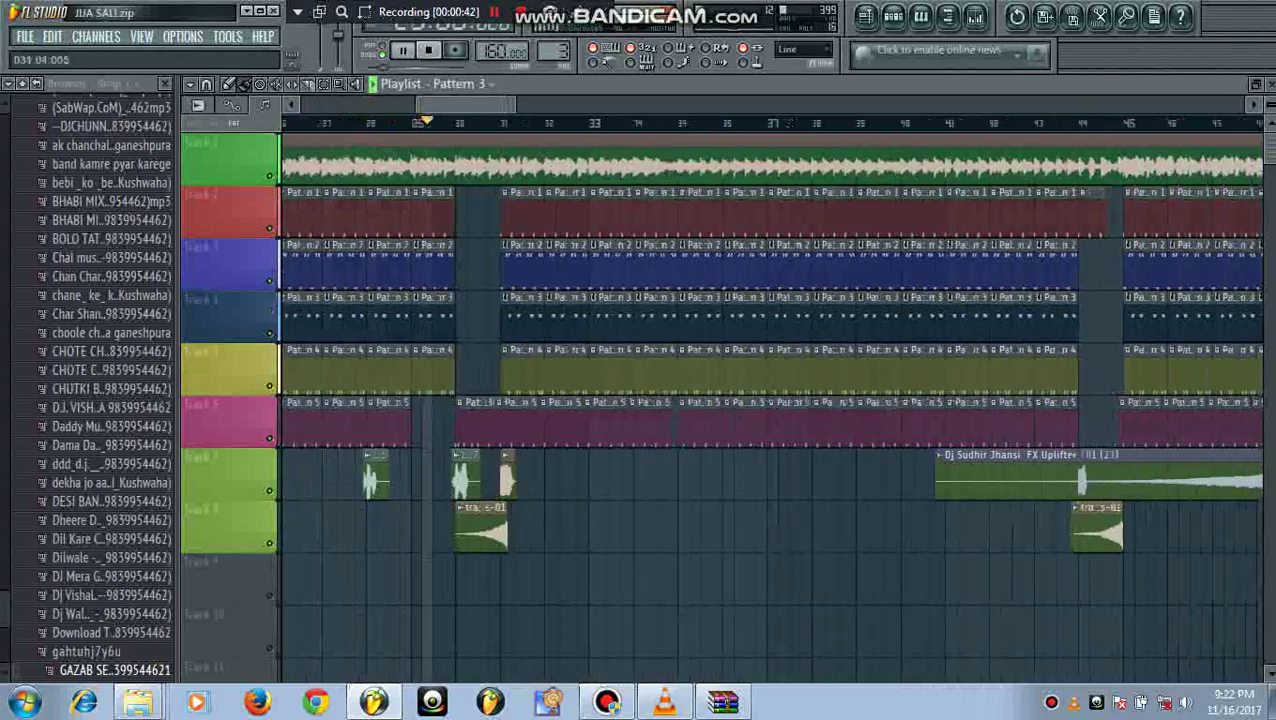
{"action": "scroll", "coordinate": [508, 400], "scroll_direction": "up", "scroll_amount": 3}
{"action": "scroll", "coordinate": [770, 400], "scroll_direction": "down", "scroll_amount": 6}
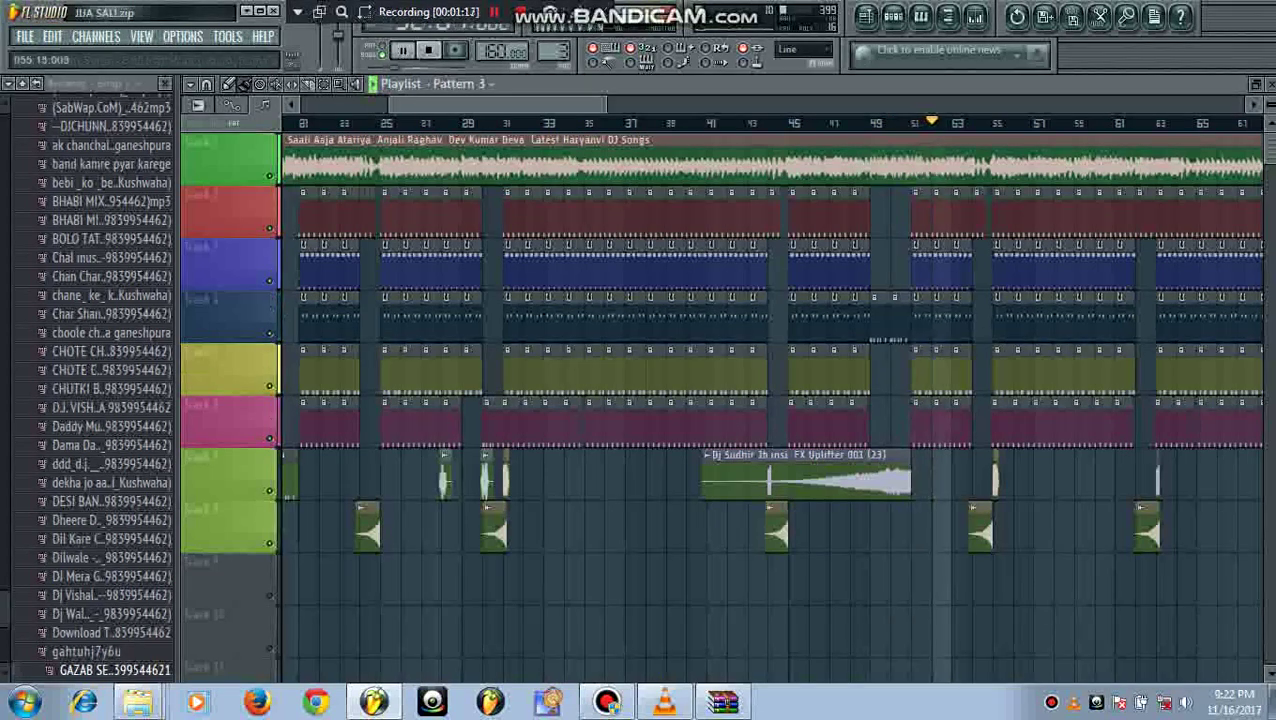
{"action": "scroll", "coordinate": [1020, 590], "scroll_direction": "up", "scroll_amount": 4}
{"action": "scroll", "coordinate": [1020, 590], "scroll_direction": "down", "scroll_amount": 2}
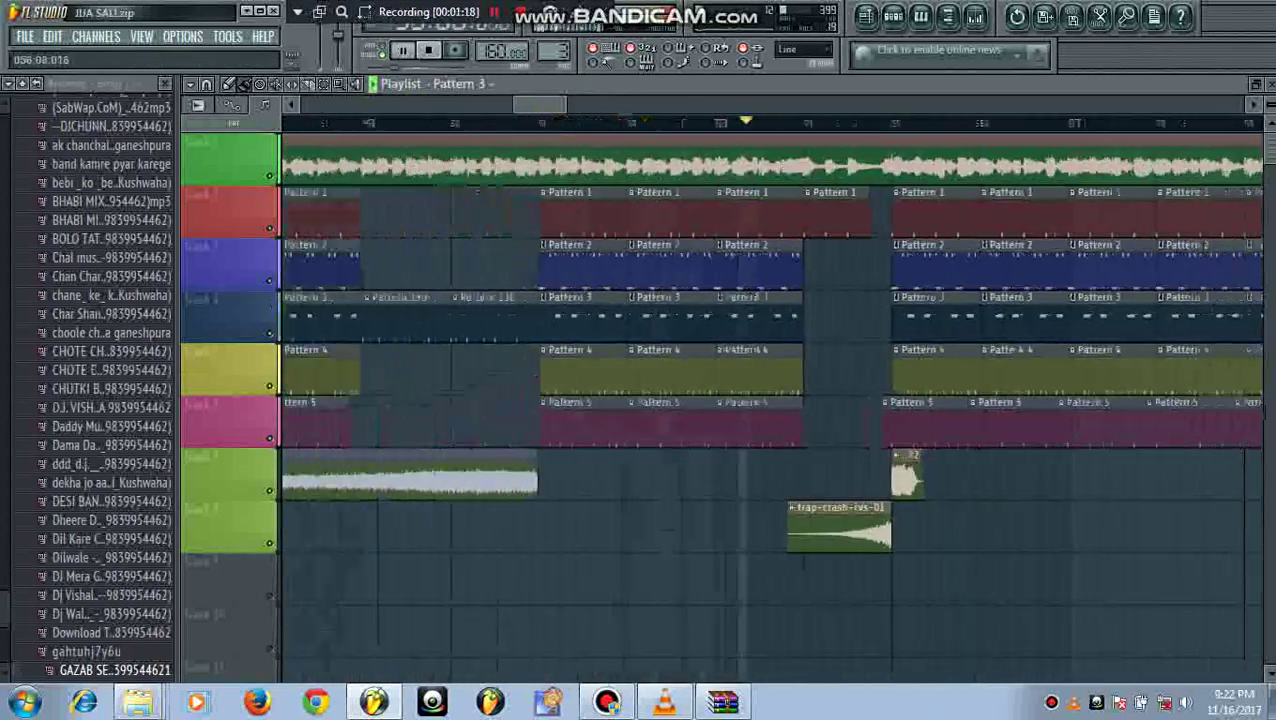
{"action": "scroll", "coordinate": [1020, 590], "scroll_direction": "right", "scroll_amount": 2}
{"action": "scroll", "coordinate": [772, 410], "scroll_direction": "right", "scroll_amount": 1}
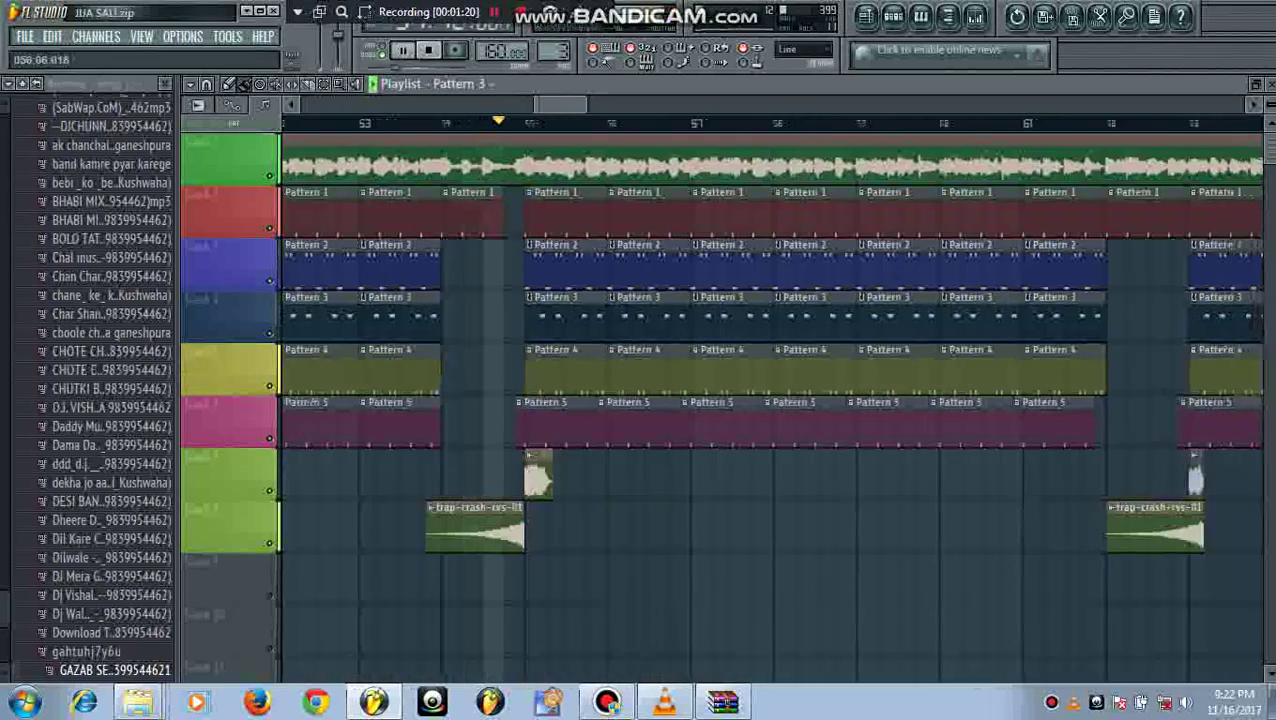
{"action": "scroll", "coordinate": [772, 410], "scroll_direction": "right", "scroll_amount": 2}
{"action": "scroll", "coordinate": [772, 410], "scroll_direction": "right", "scroll_amount": 2}
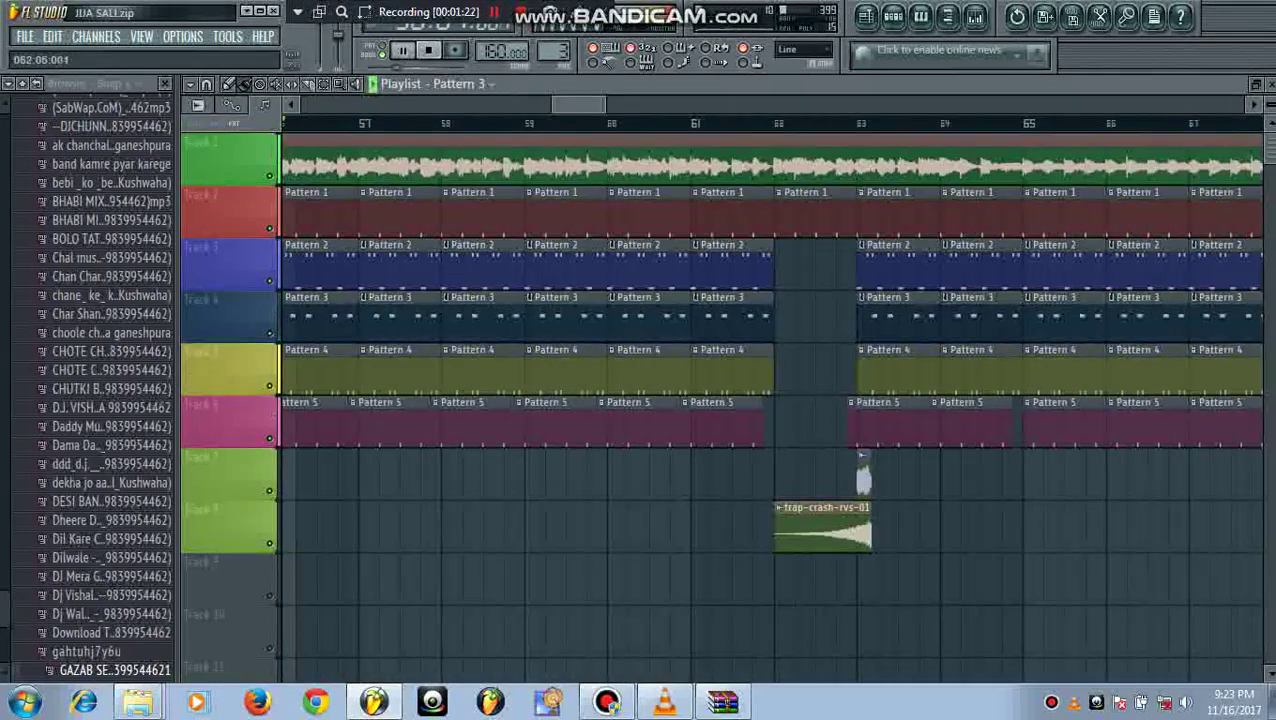
{"action": "scroll", "coordinate": [795, 410], "scroll_direction": "down", "scroll_amount": 2}
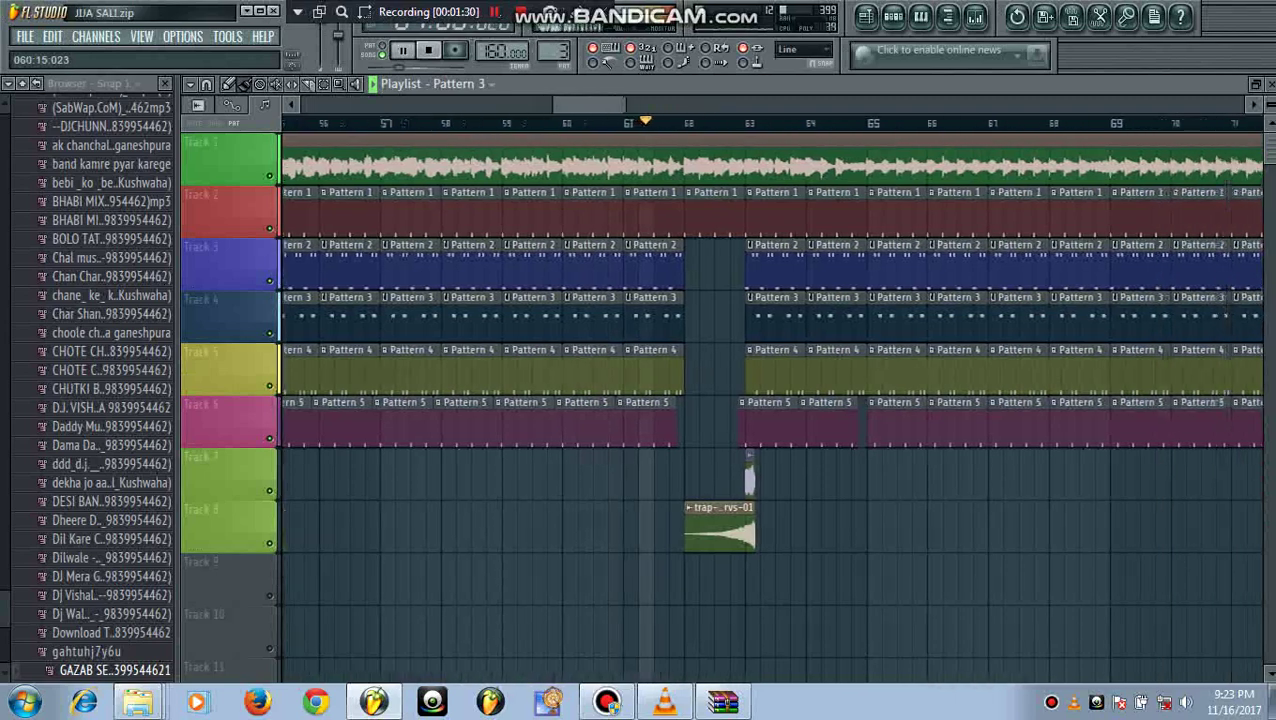
{"action": "scroll", "coordinate": [610, 400], "scroll_direction": "up", "scroll_amount": 3}
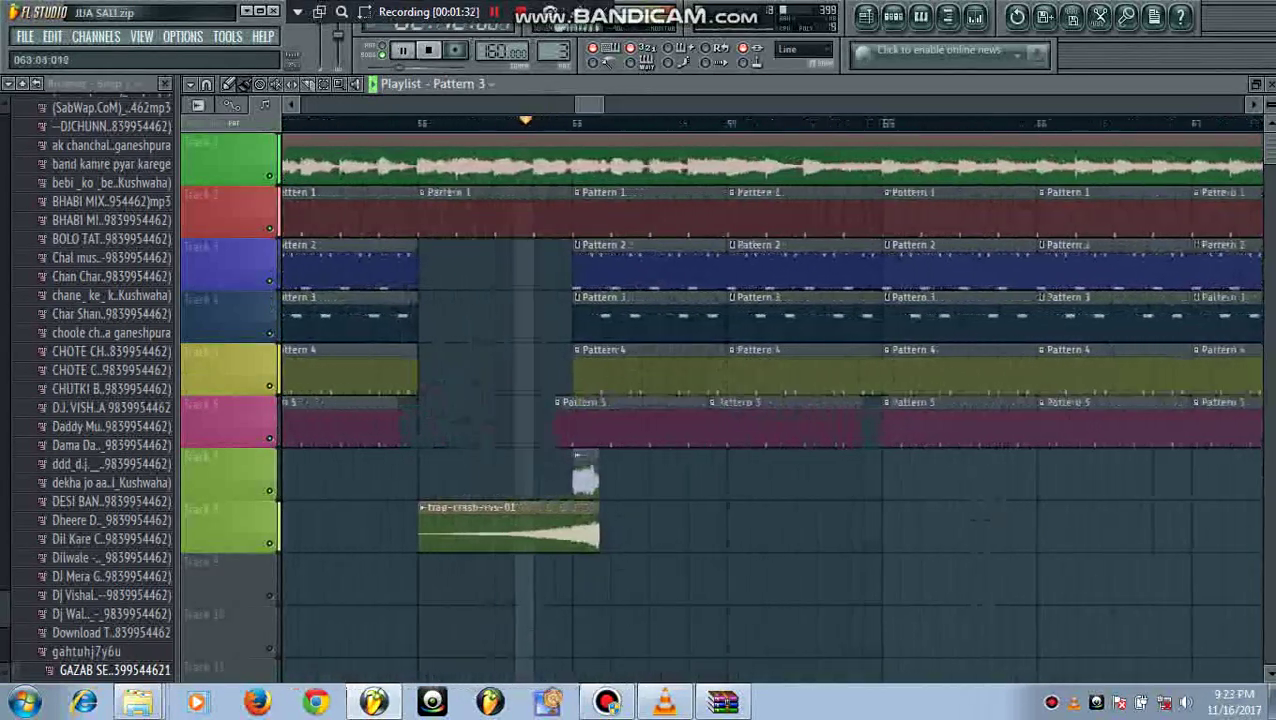
{"action": "scroll", "coordinate": [610, 400], "scroll_direction": "down", "scroll_amount": 4}
{"action": "scroll", "coordinate": [772, 400], "scroll_direction": "up", "scroll_amount": 3}
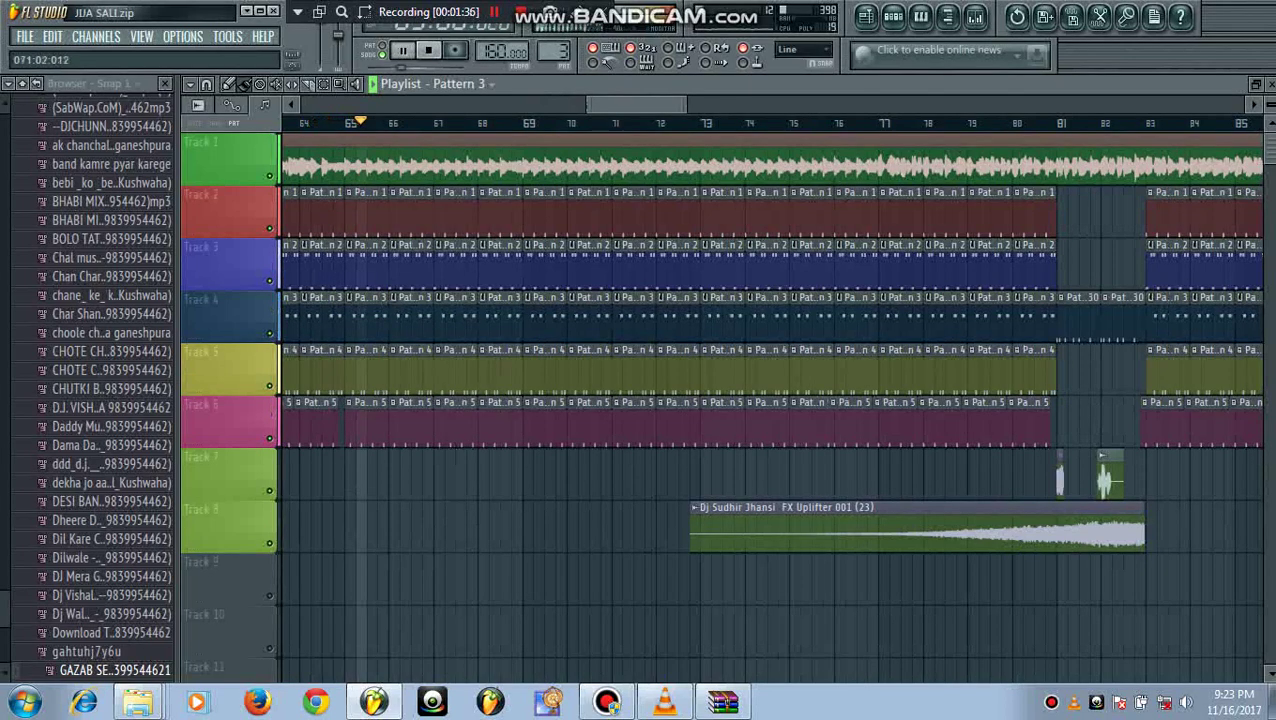
Expand the DJ VIOCE folder, the first FL Studio pack, and its Indian pack's Dhol and Tabla Samples folders.
{"action": "left_click_drag", "start_coordinate": [5, 606], "coordinate": [5, 158]}
{"action": "scroll", "coordinate": [100, 390], "scroll_direction": "up", "scroll_amount": 9}
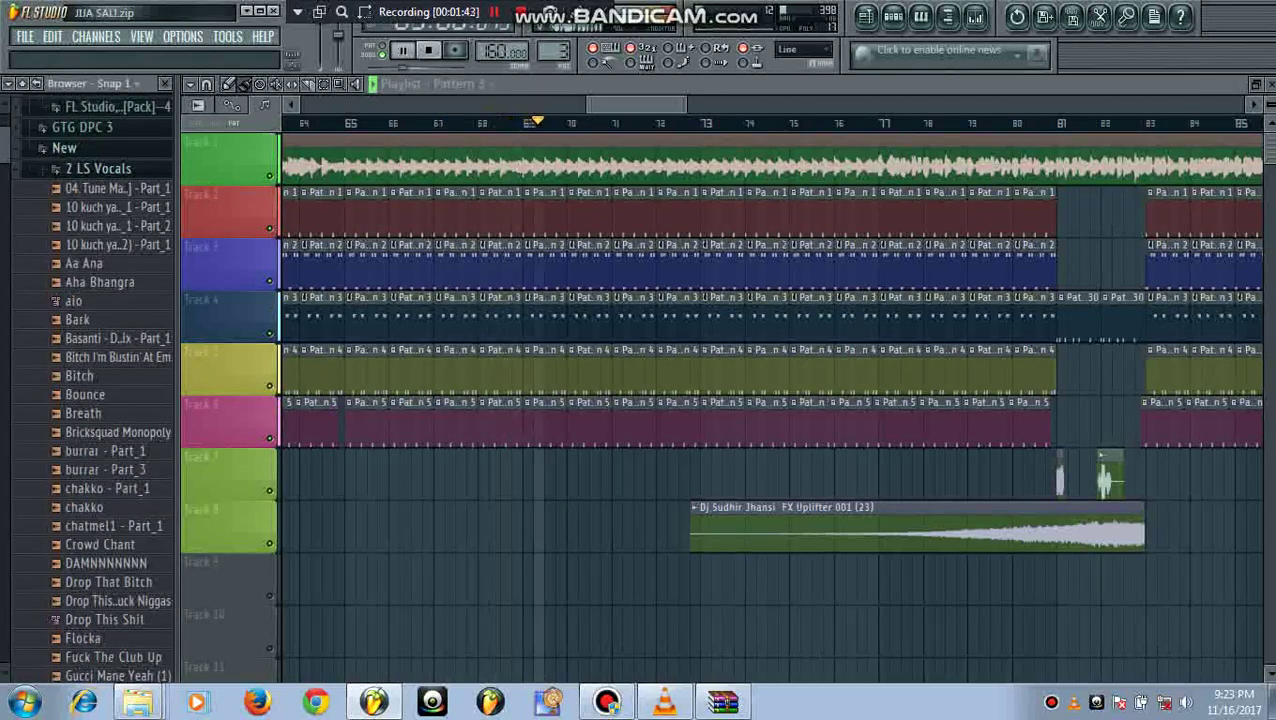
{"action": "scroll", "coordinate": [100, 390], "scroll_direction": "up", "scroll_amount": 3}
{"action": "scroll", "coordinate": [100, 390], "scroll_direction": "up", "scroll_amount": 3}
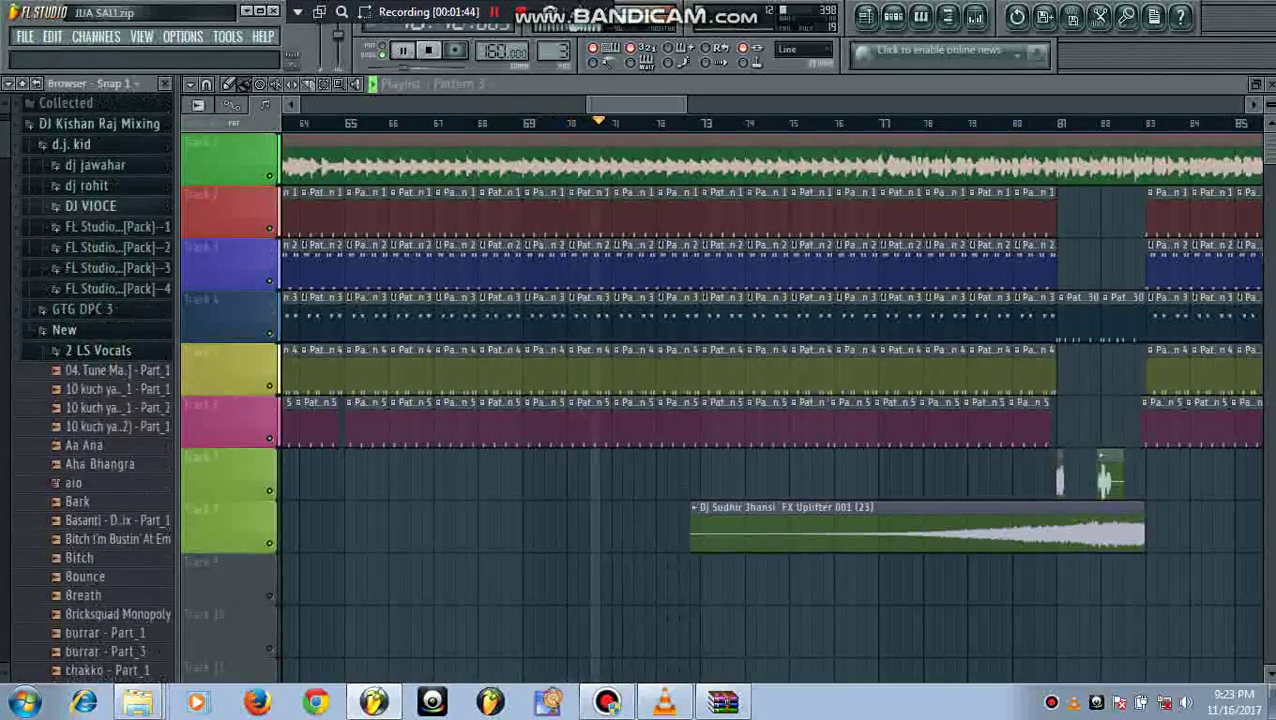
{"action": "left_click", "coordinate": [91, 205]}
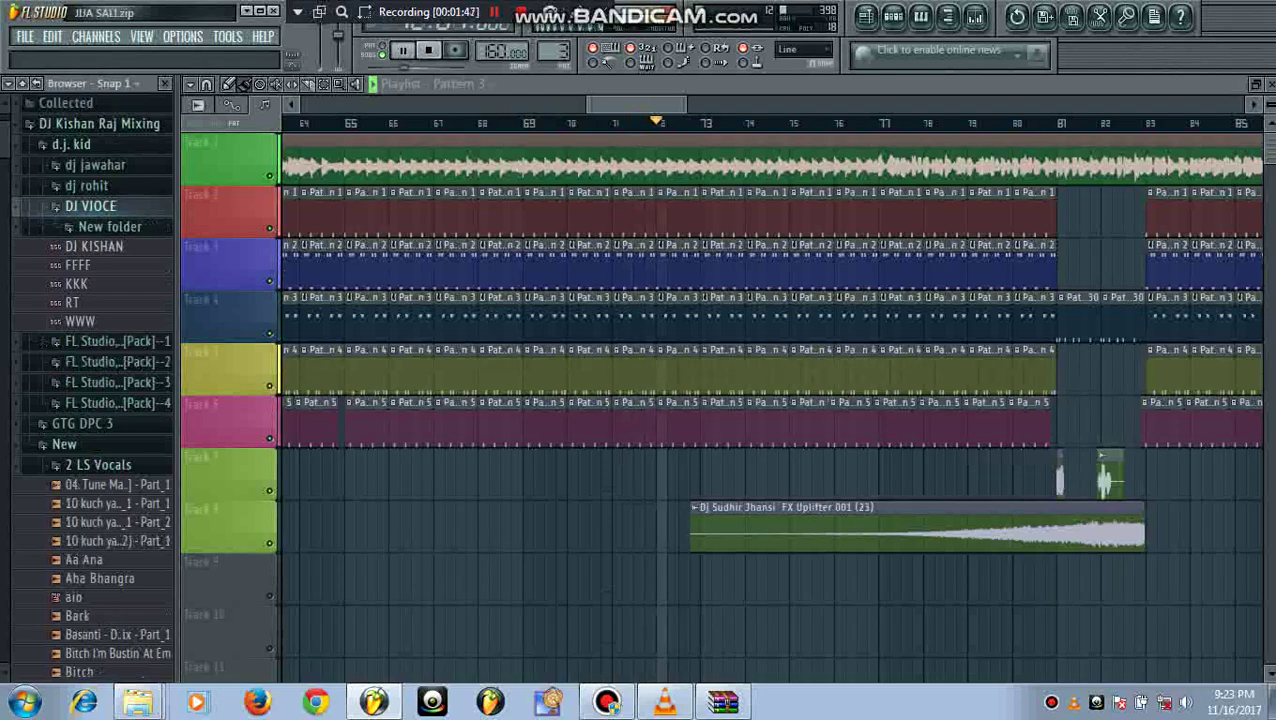
{"action": "left_click", "coordinate": [115, 341]}
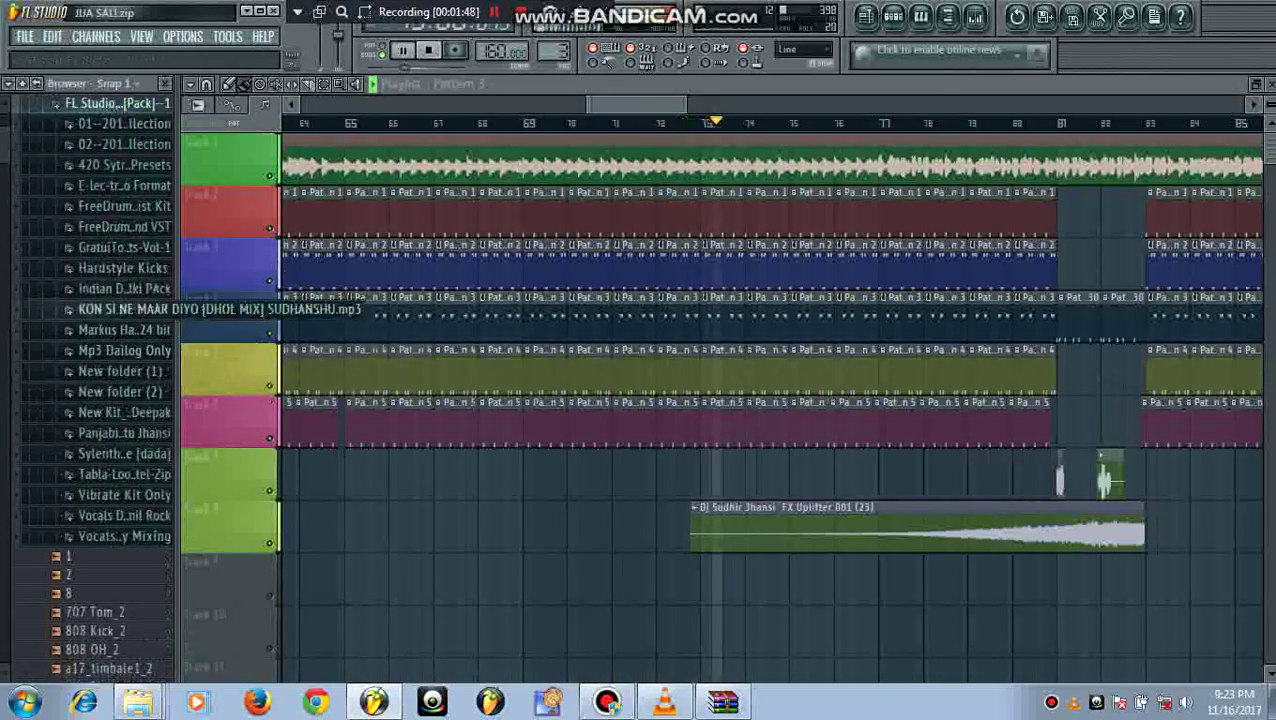
{"action": "left_click", "coordinate": [120, 288]}
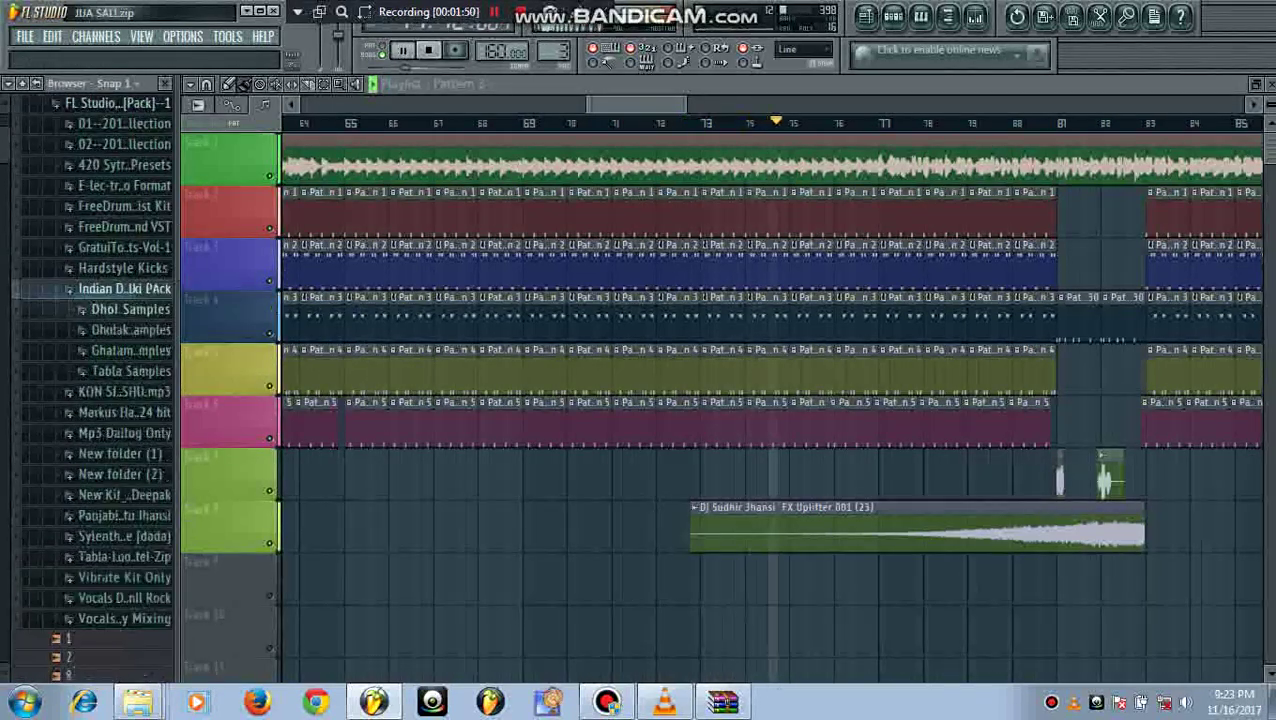
{"action": "left_click", "coordinate": [130, 309]}
{"action": "left_click", "coordinate": [131, 502]}
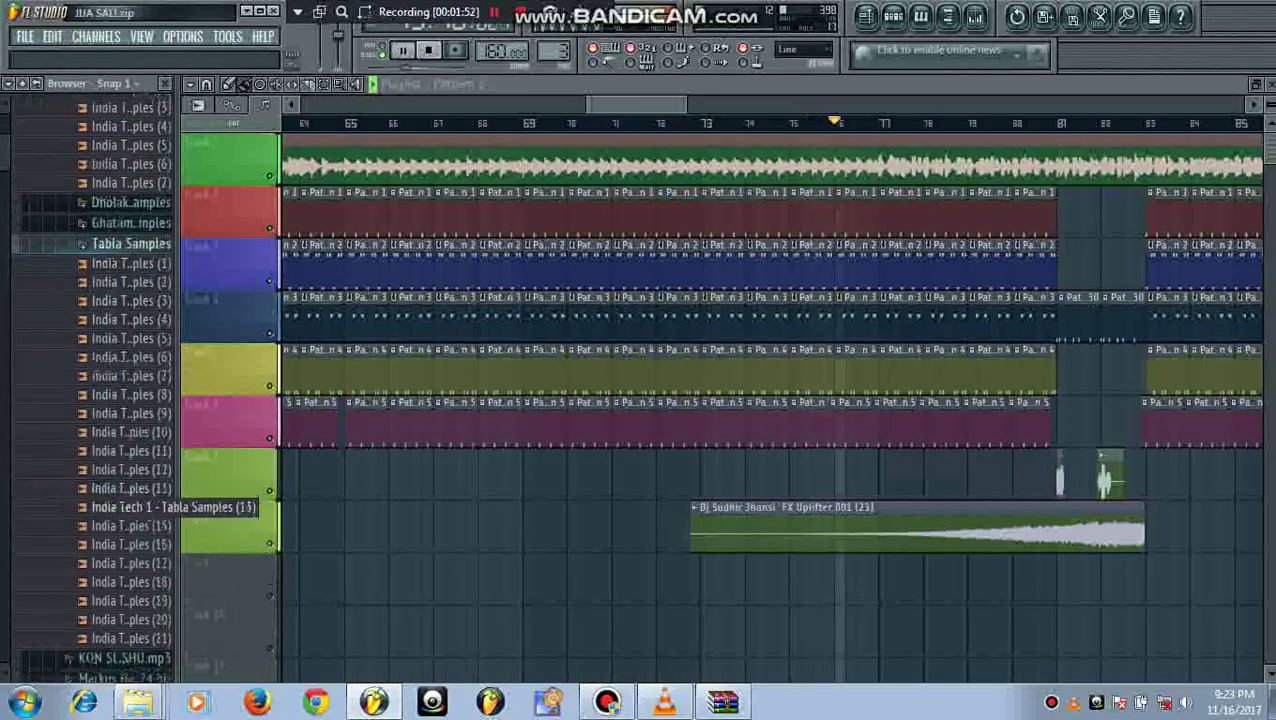
Show the contents of New folder (1) and of the New Dailogs folder inside Mp3 Dailog Only.
{"action": "scroll", "coordinate": [131, 502], "scroll_direction": "down", "scroll_amount": 5}
{"action": "left_click", "coordinate": [120, 381]}
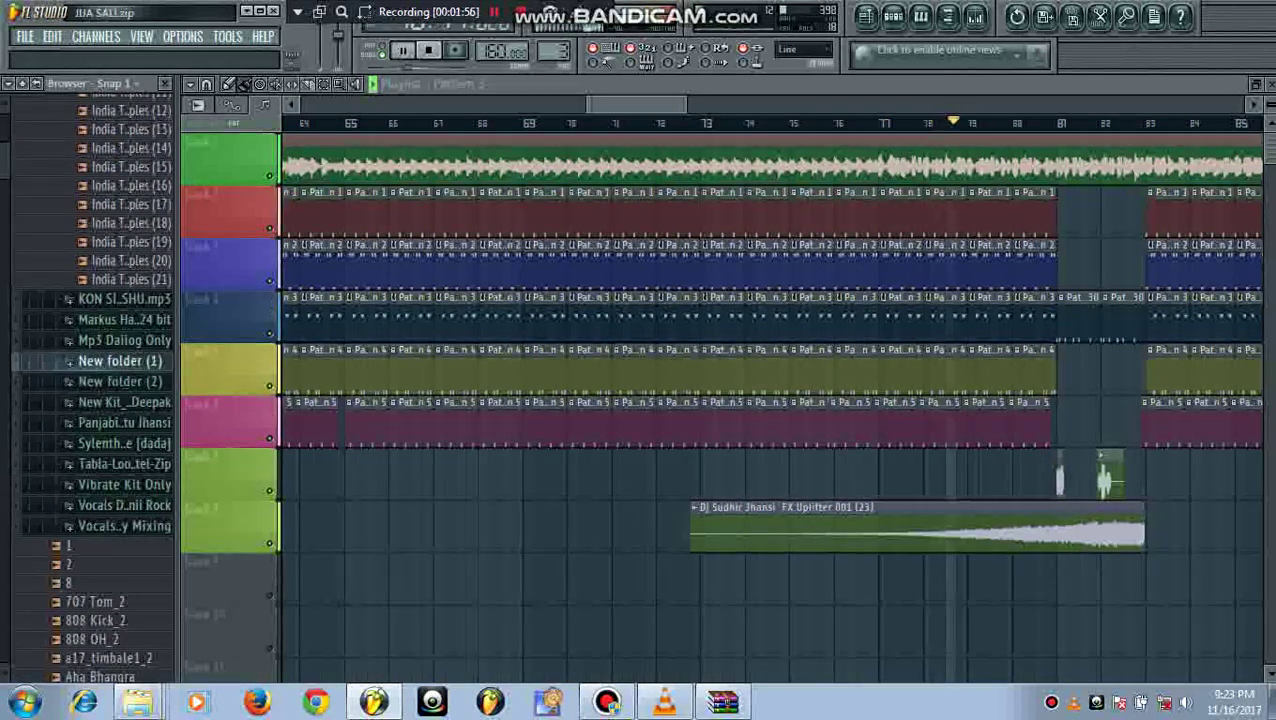
{"action": "left_click", "coordinate": [120, 361]}
{"action": "left_click", "coordinate": [124, 340]}
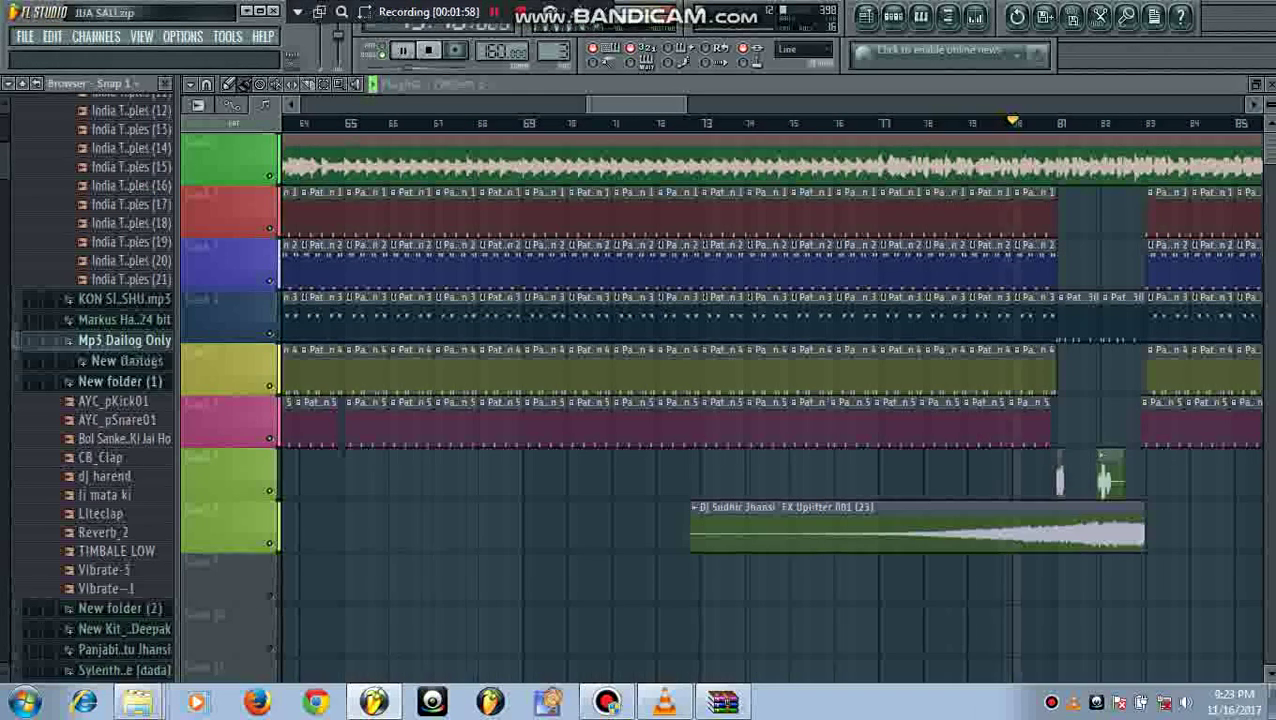
{"action": "left_click", "coordinate": [127, 361]}
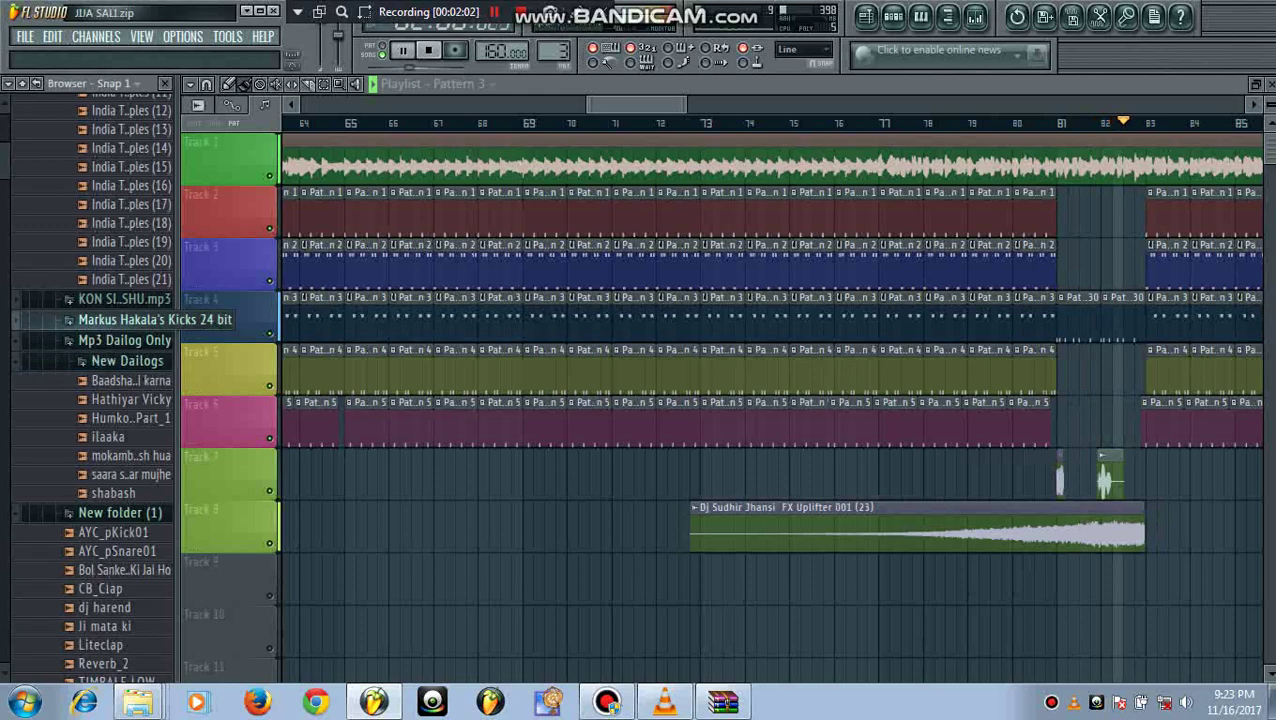
Expand the Markus Hakala's Kicks 24 bit folder and look through the kick, dhol and FX samples.
{"action": "left_click", "coordinate": [150, 319]}
{"action": "scroll", "coordinate": [120, 380], "scroll_direction": "down", "scroll_amount": 10}
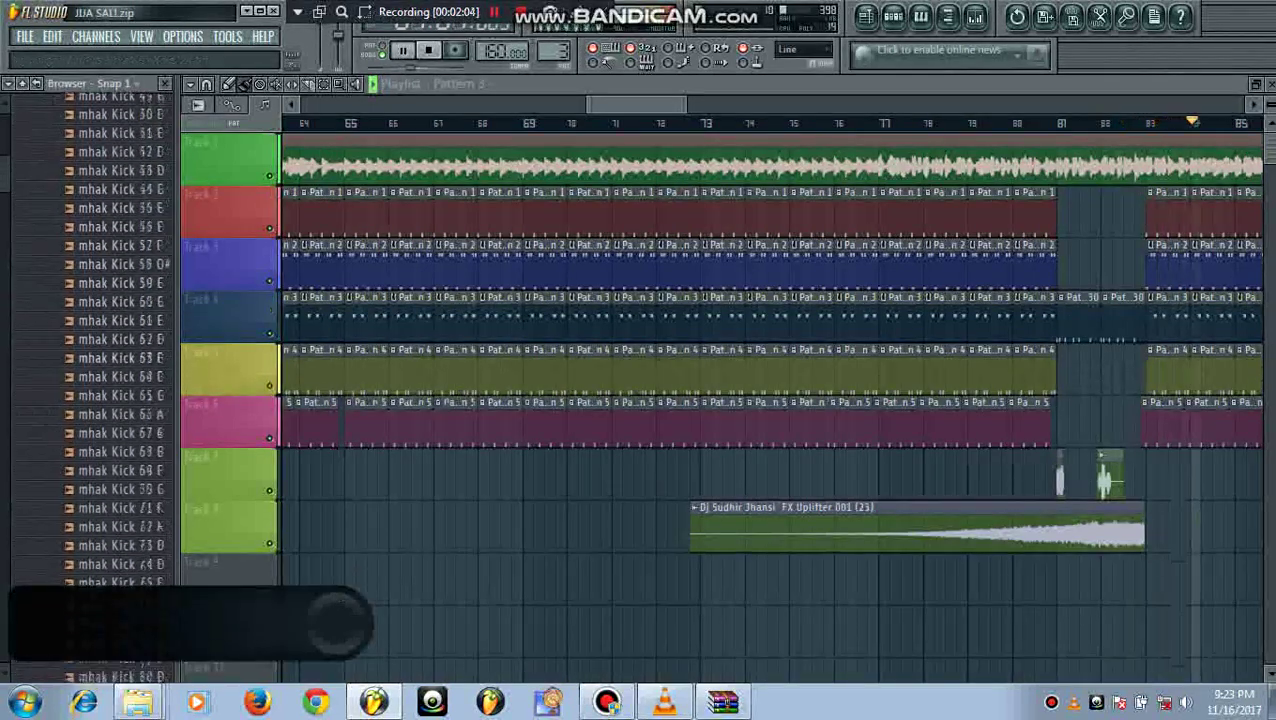
{"action": "scroll", "coordinate": [120, 340], "scroll_direction": "down", "scroll_amount": 15}
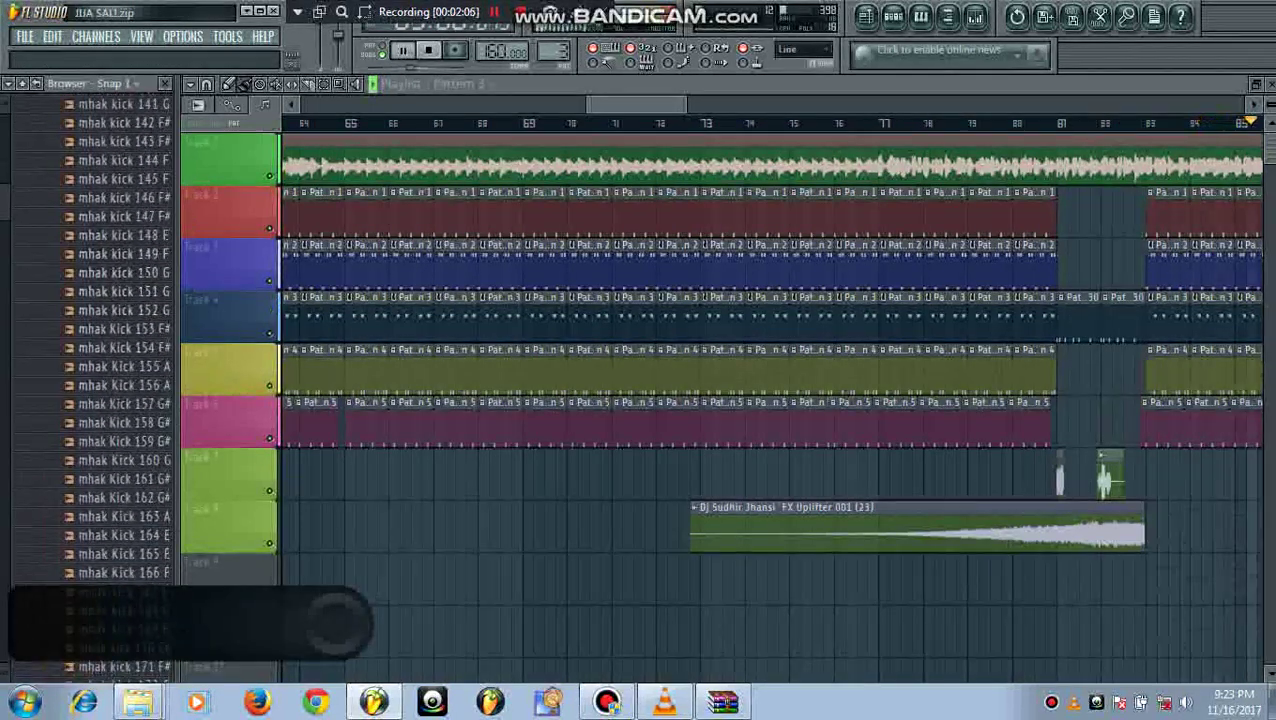
{"action": "scroll", "coordinate": [120, 340], "scroll_direction": "down", "scroll_amount": 15}
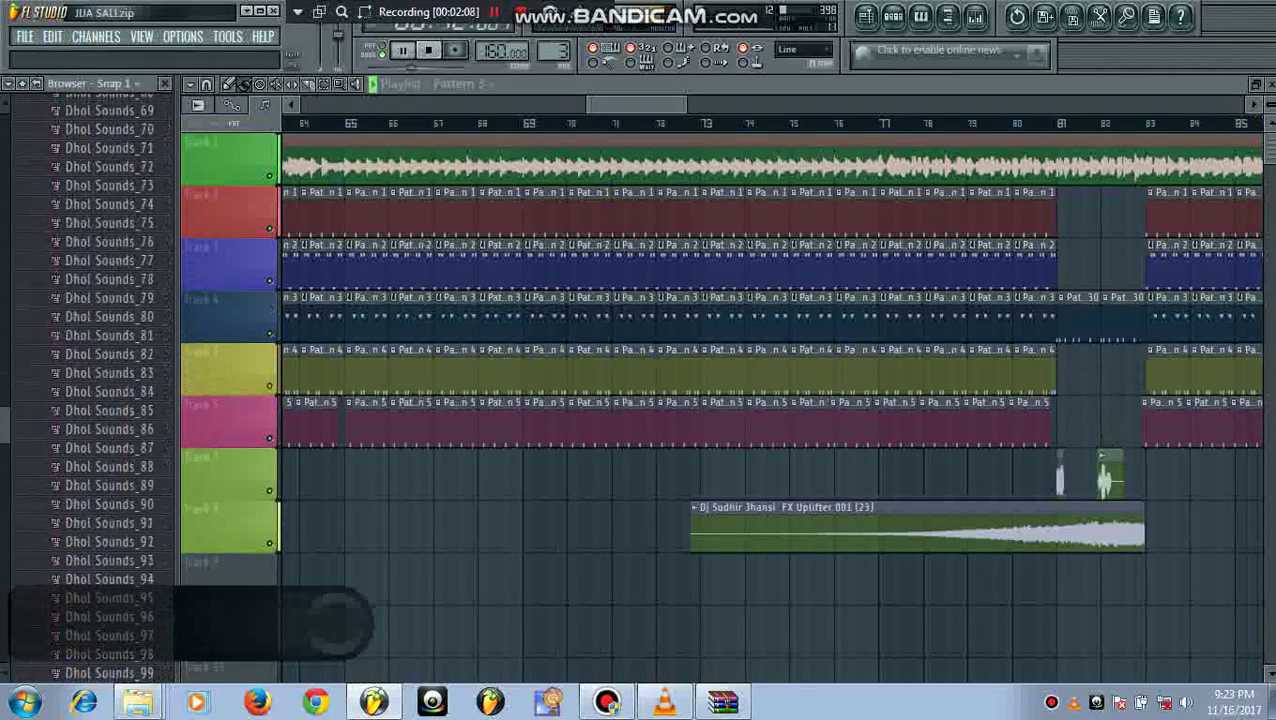
{"action": "scroll", "coordinate": [110, 390], "scroll_direction": "down", "scroll_amount": 10}
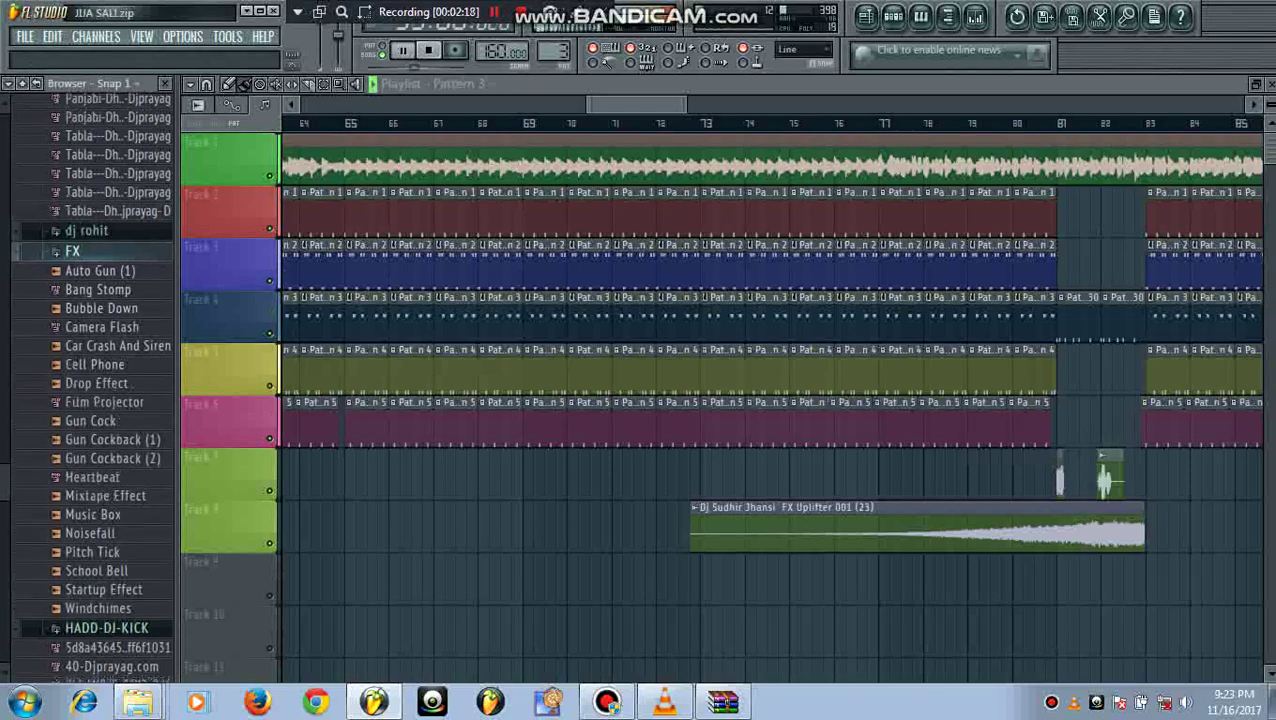
Look through the hard kick samples and the mixing folder's Dailog and Dj H R subfolders.
{"action": "scroll", "coordinate": [90, 390], "scroll_direction": "down", "scroll_amount": 5}
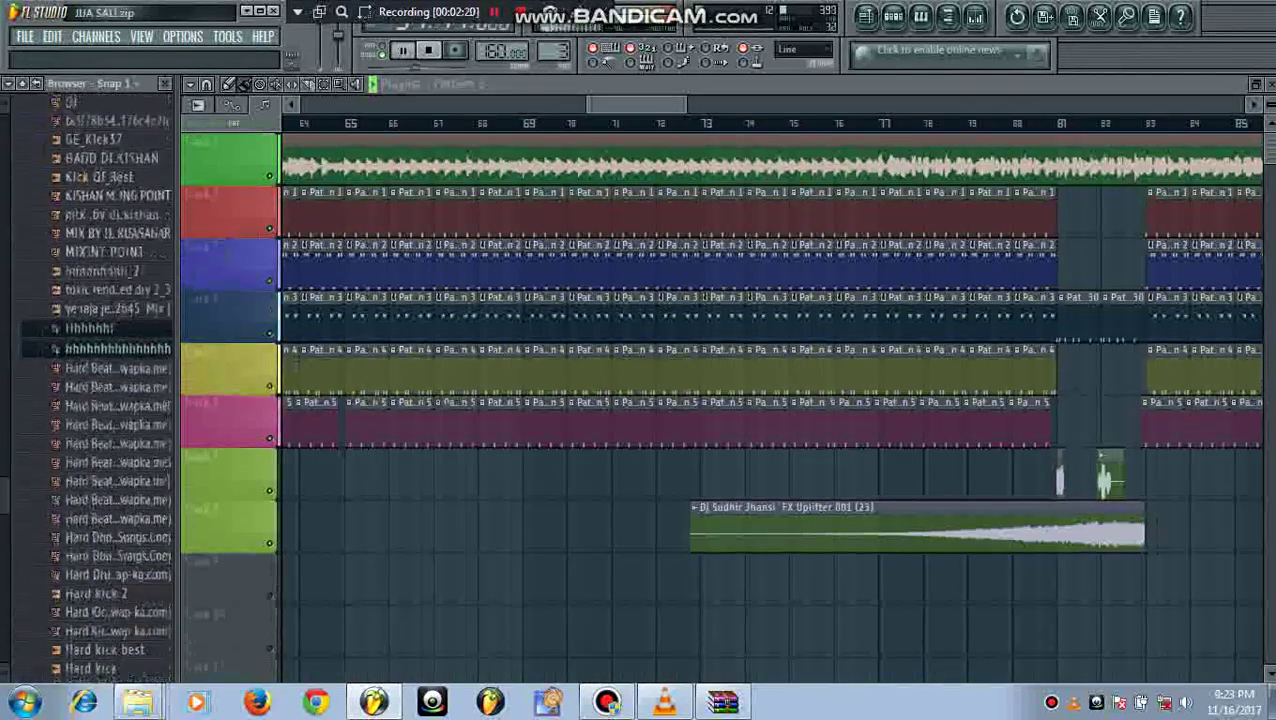
{"action": "scroll", "coordinate": [110, 390], "scroll_direction": "down", "scroll_amount": 3}
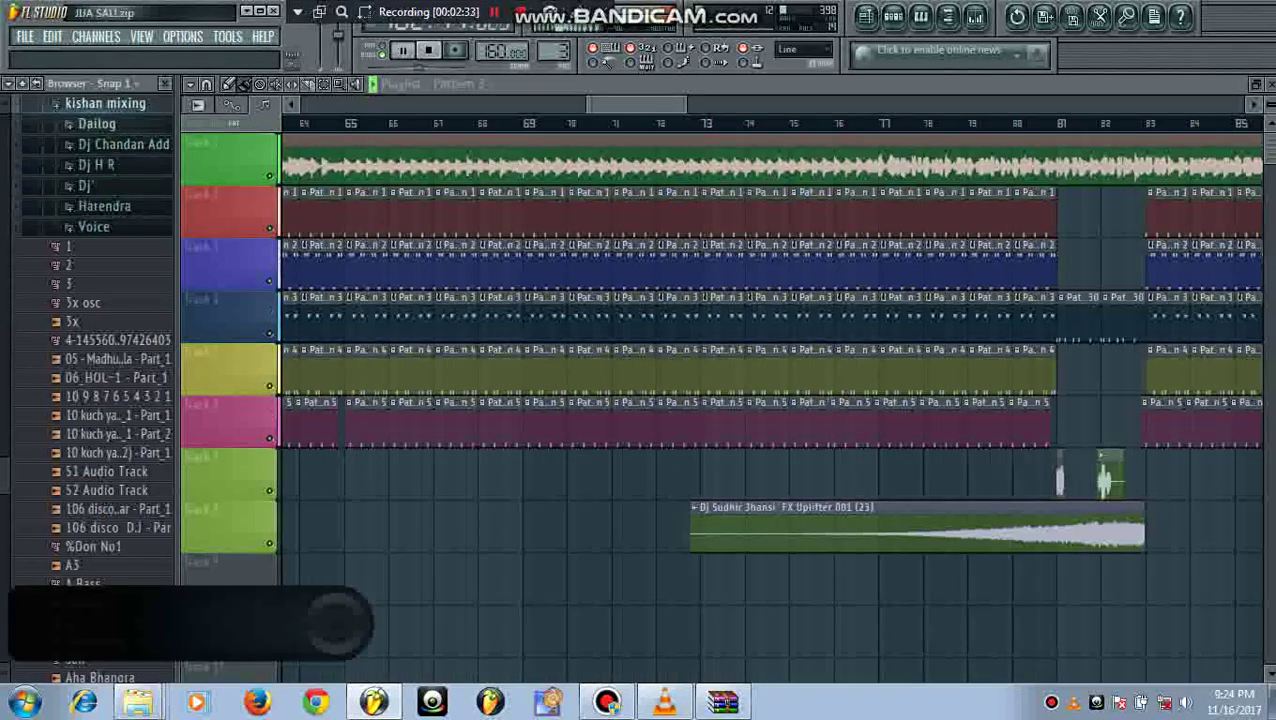
{"action": "scroll", "coordinate": [90, 390], "scroll_direction": "down", "scroll_amount": 1}
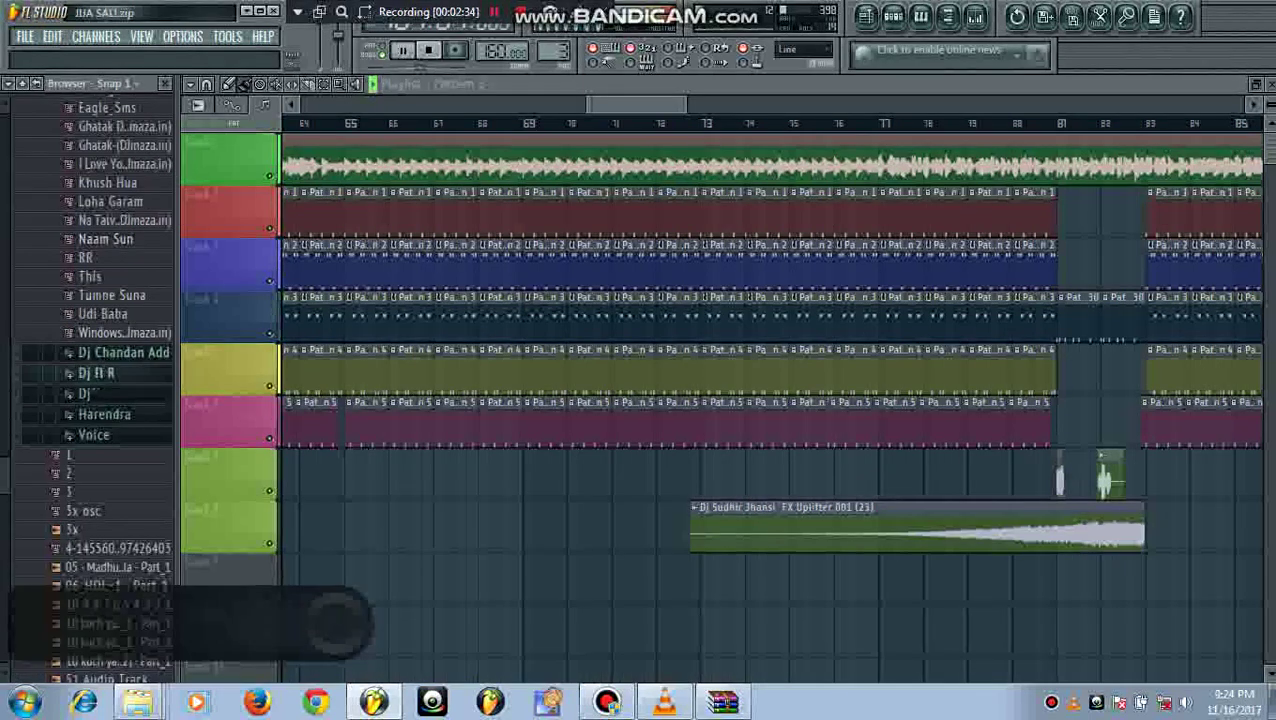
{"action": "left_click", "coordinate": [96, 541]}
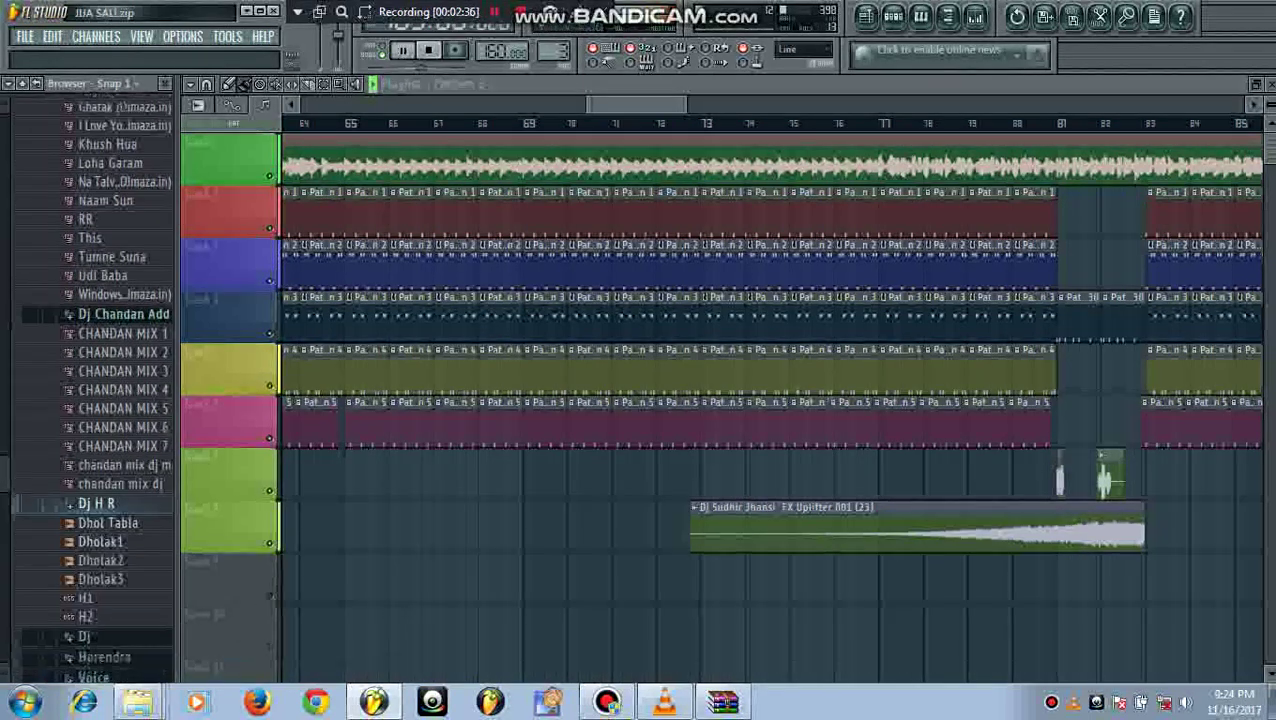
{"action": "scroll", "coordinate": [104, 433], "scroll_direction": "down", "scroll_amount": 3}
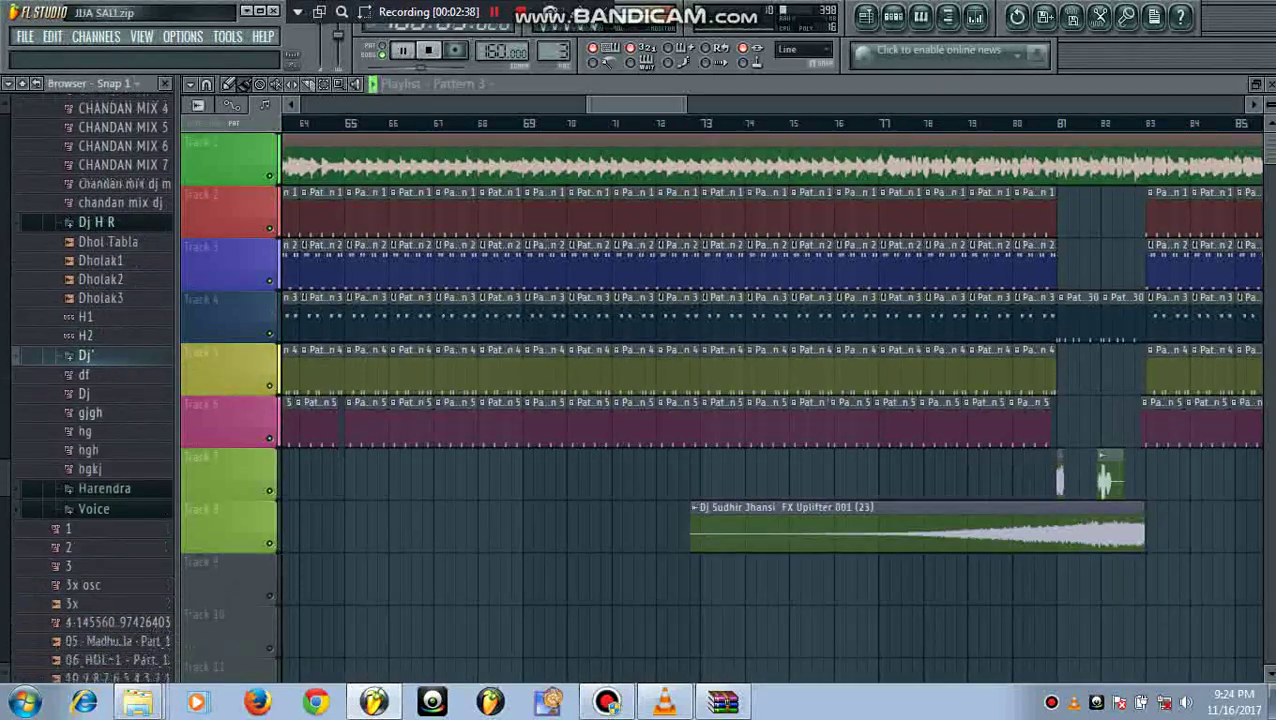
Examine the FL Kick and FreeDrumKits.net kit folders and the loose samples listed after them.
{"action": "left_click", "coordinate": [104, 433]}
{"action": "scroll", "coordinate": [104, 433], "scroll_direction": "down", "scroll_amount": 4}
{"action": "left_click", "coordinate": [111, 304]}
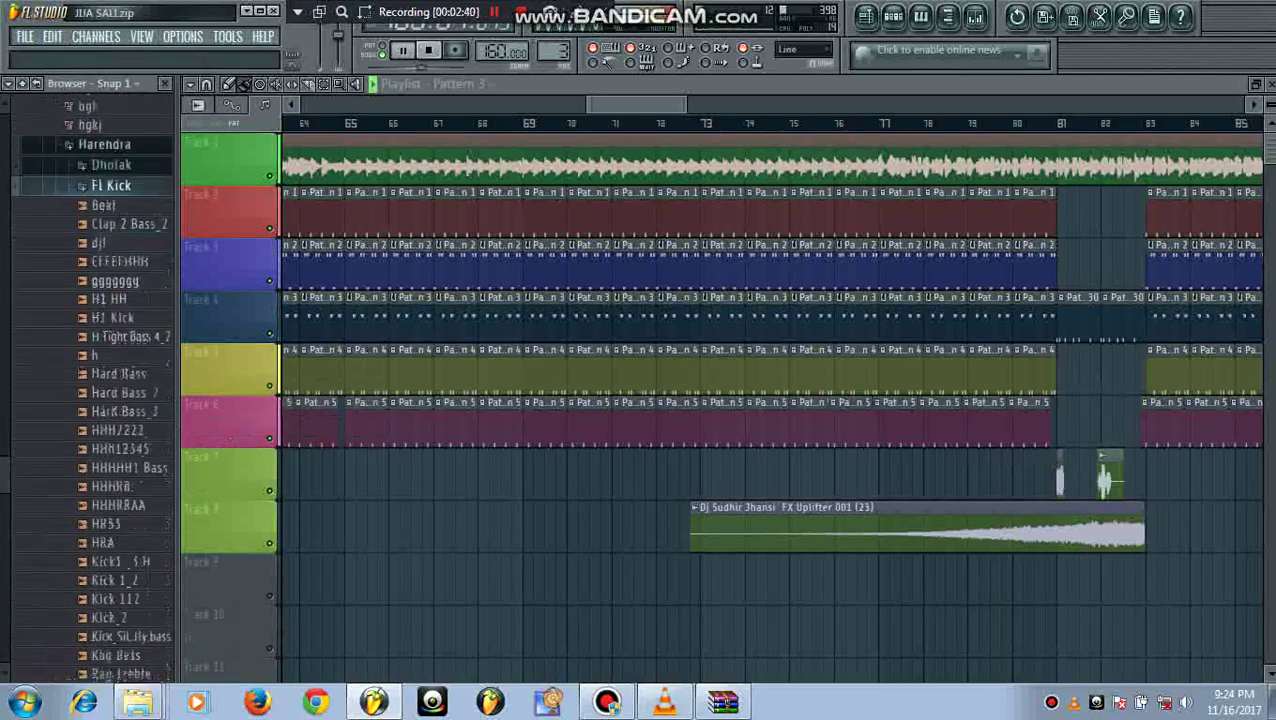
{"action": "scroll", "coordinate": [110, 329], "scroll_direction": "down", "scroll_amount": 3}
{"action": "left_click", "coordinate": [120, 236]}
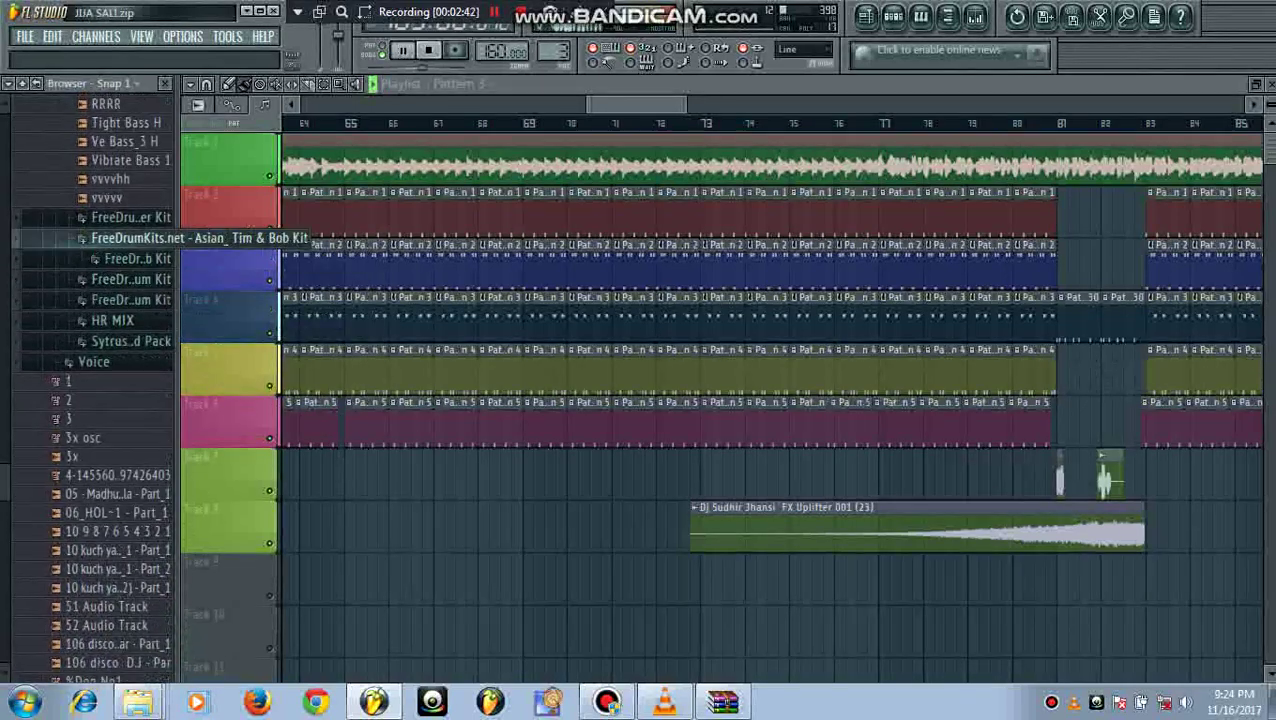
{"action": "scroll", "coordinate": [120, 298], "scroll_direction": "down", "scroll_amount": 2}
{"action": "scroll", "coordinate": [95, 300], "scroll_direction": "down", "scroll_amount": 1}
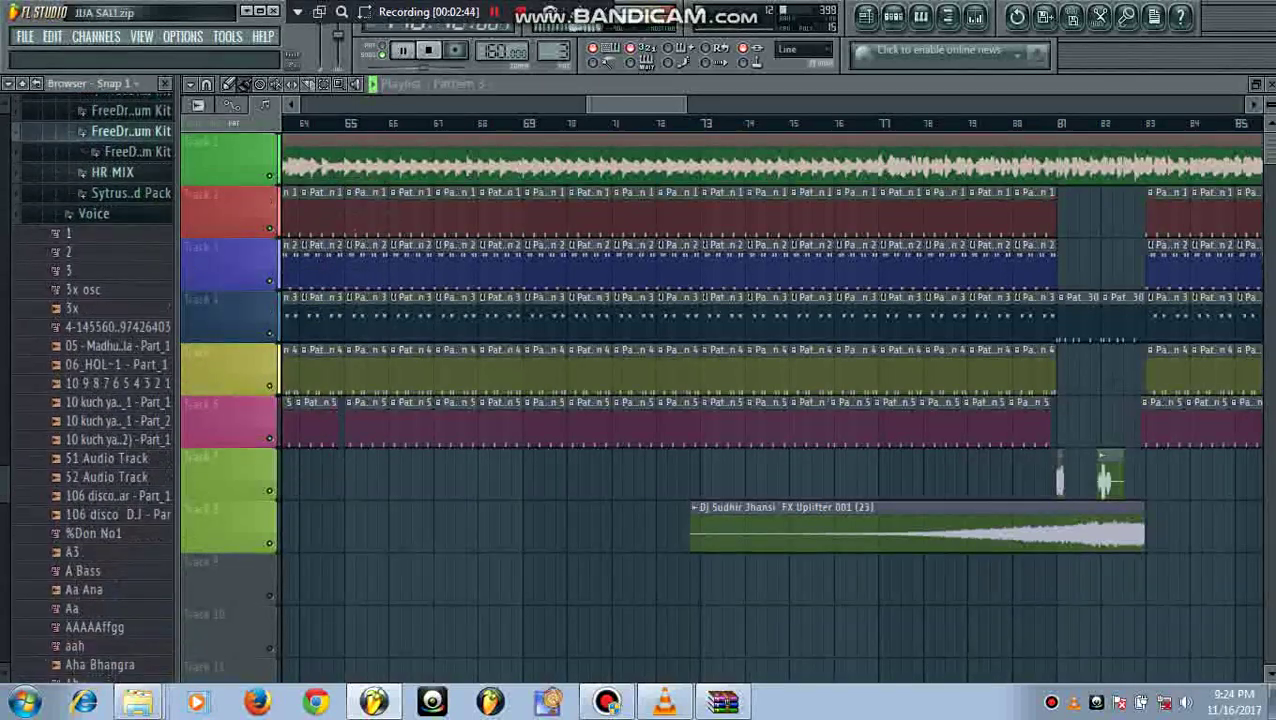
{"action": "scroll", "coordinate": [95, 380], "scroll_direction": "down", "scroll_amount": 10}
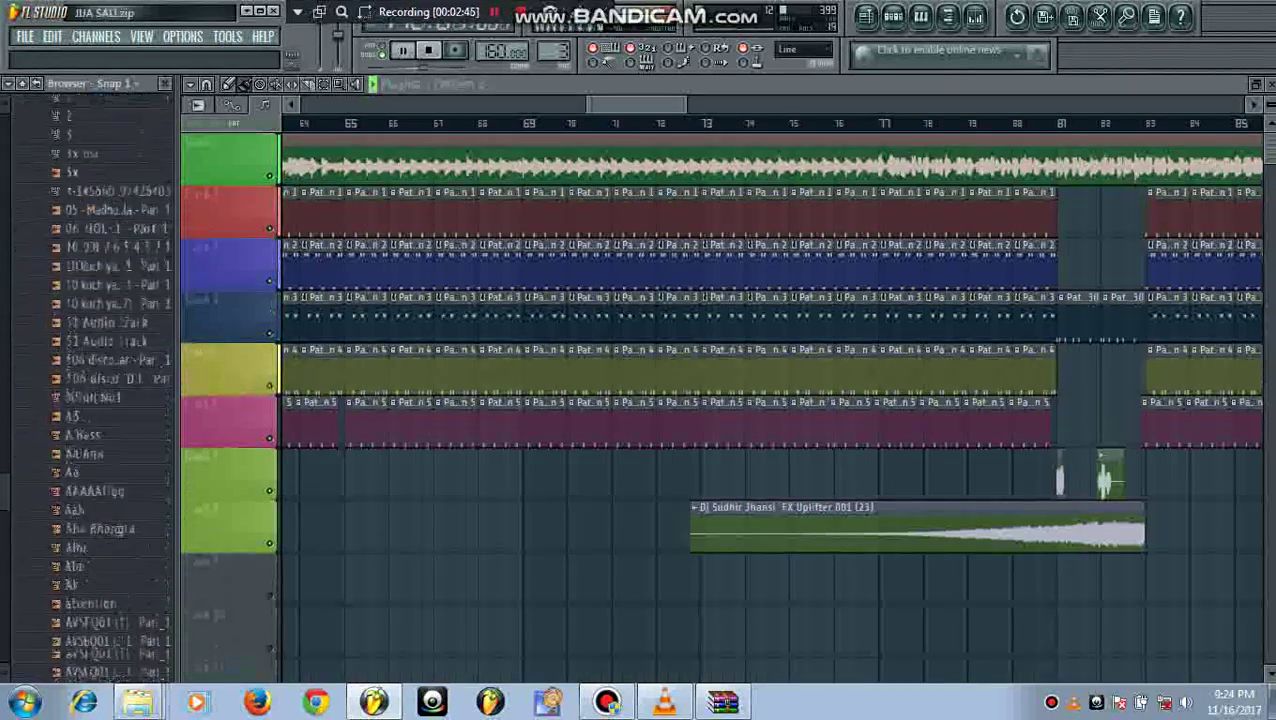
{"action": "scroll", "coordinate": [110, 380], "scroll_direction": "down", "scroll_amount": 9}
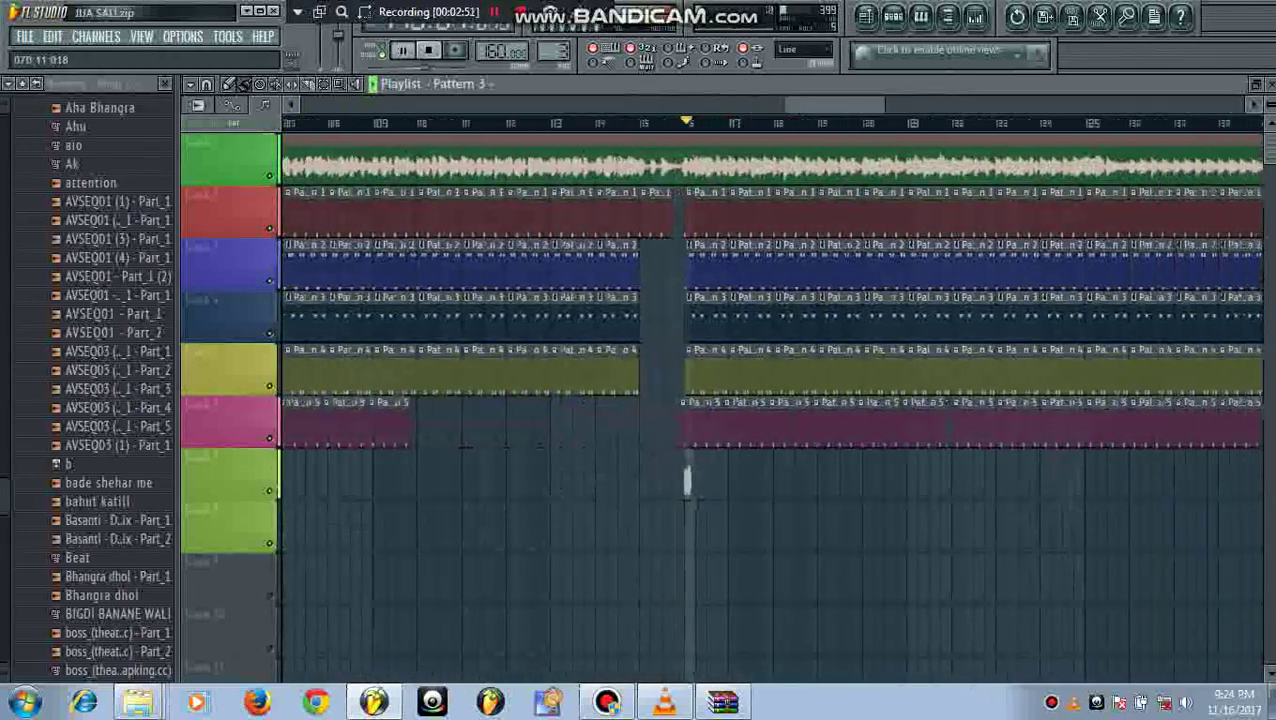
Switch to the D.J. Zip folder window in Windows Explorer.
{"action": "mouse_move", "coordinate": [138, 701]}
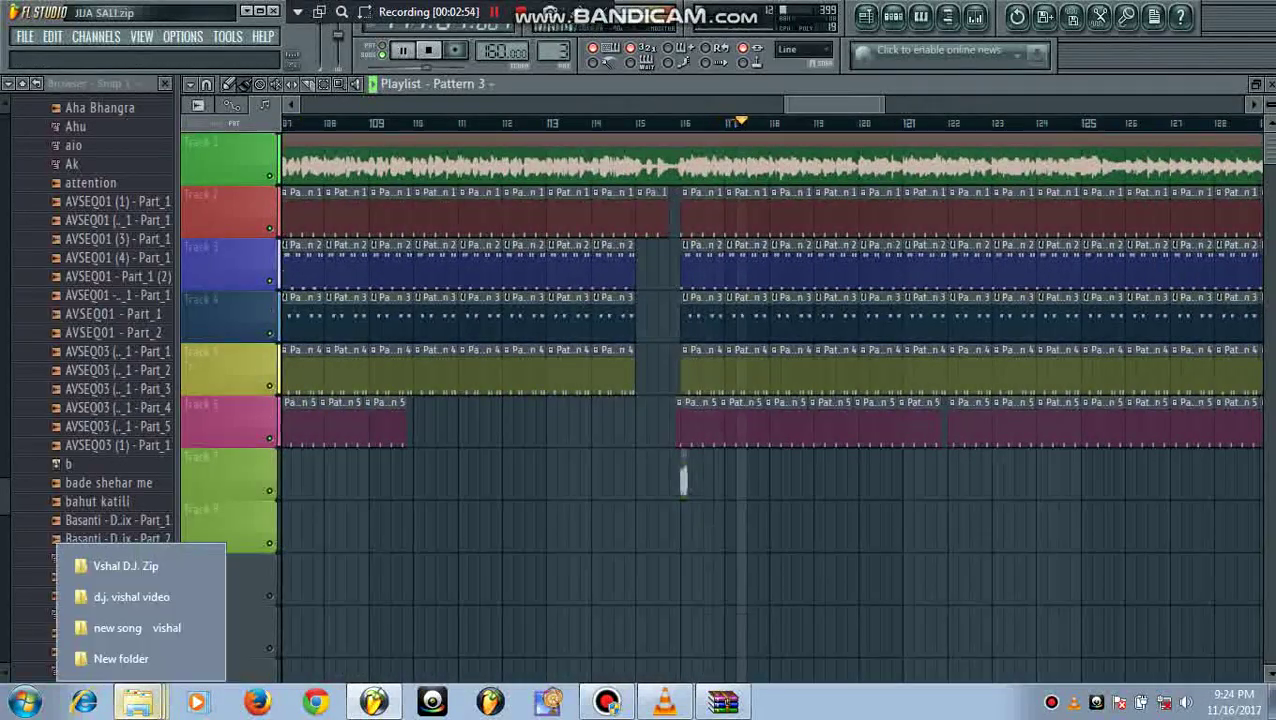
{"action": "left_click", "coordinate": [125, 566]}
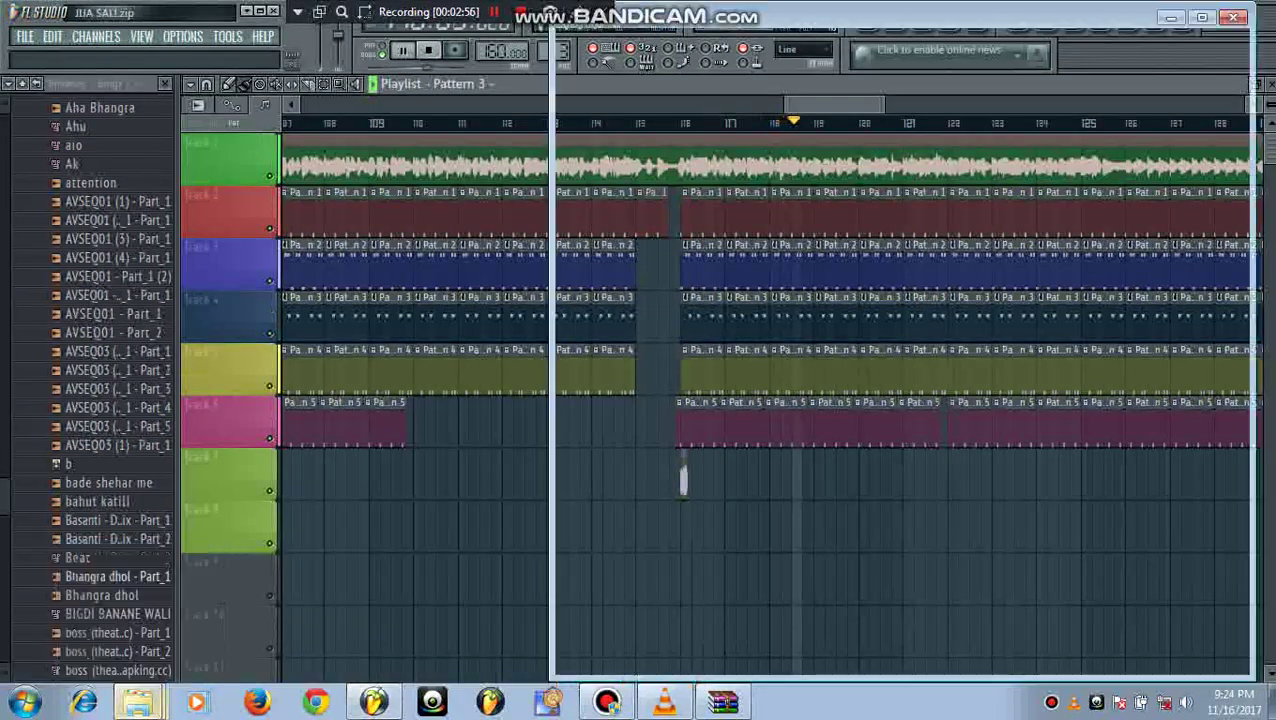
Go up to drive D's zip folder, look through its first 2015 mixing zip-files subfolder, and return to the zip folder.
{"action": "key", "text": "BackSpace"}
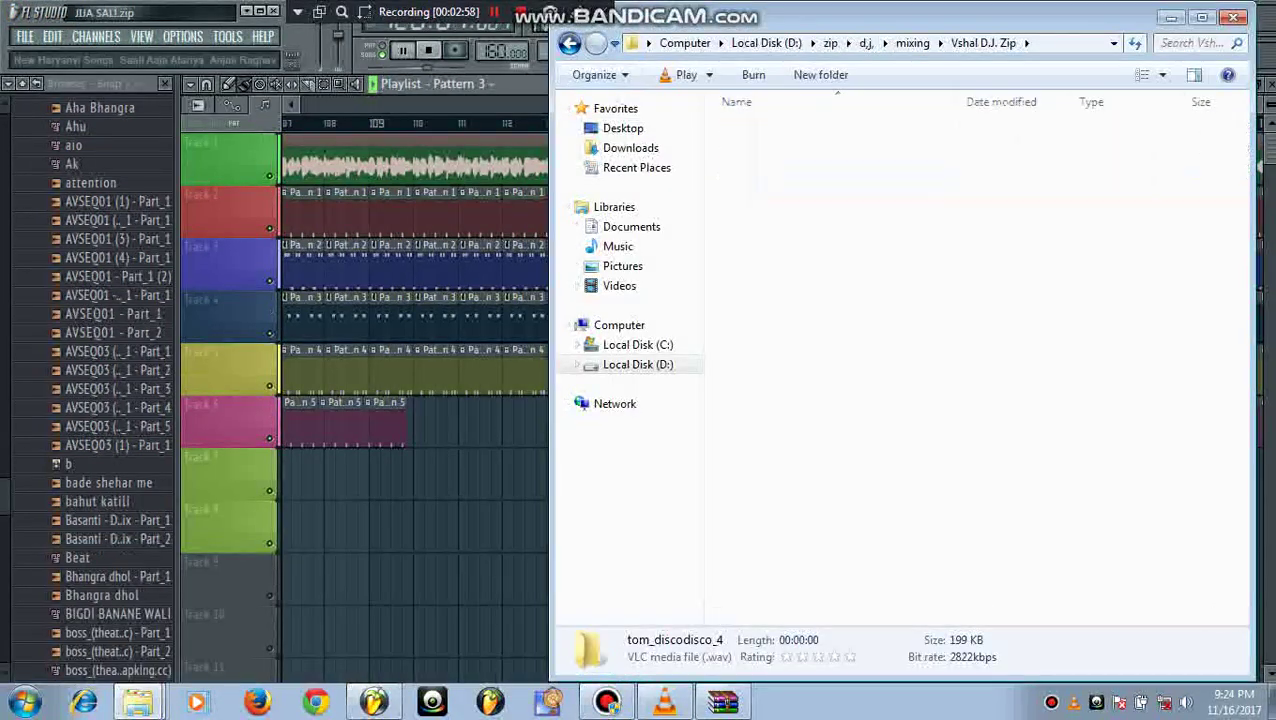
{"action": "key", "text": "BackSpace"}
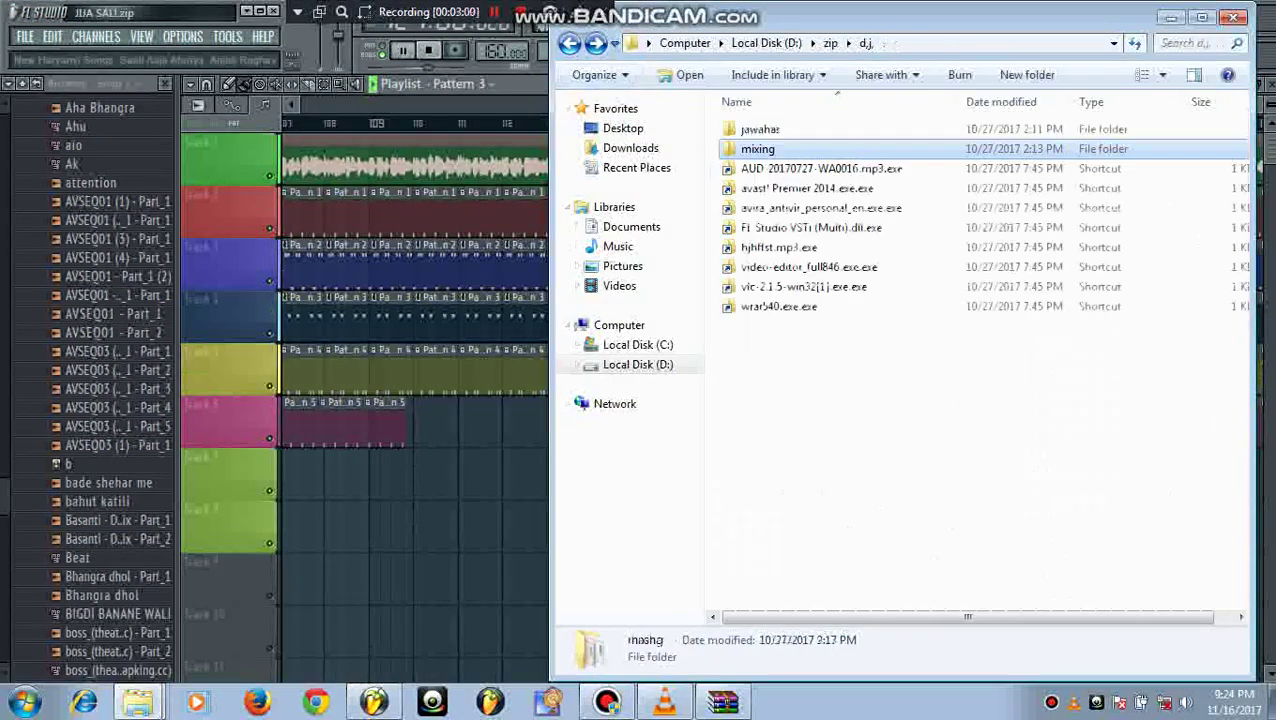
{"action": "key", "text": "BackSpace"}
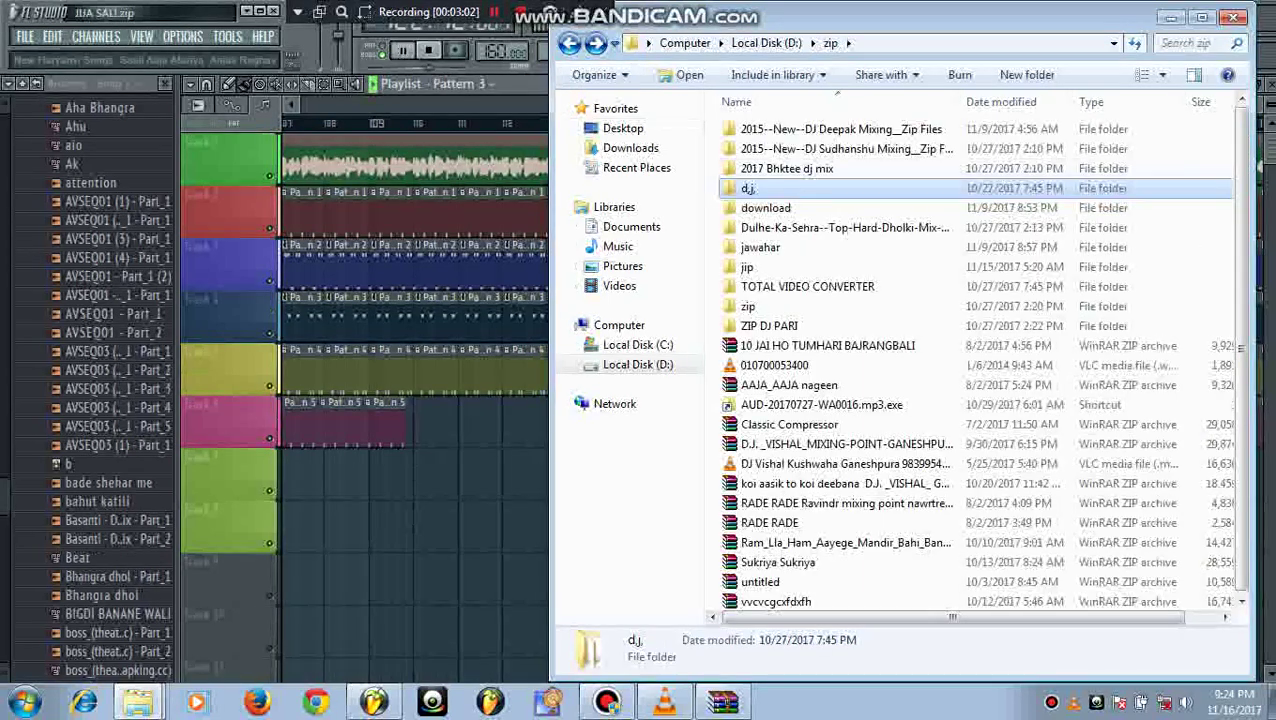
{"action": "left_click", "coordinate": [840, 129]}
{"action": "key", "text": "Return"}
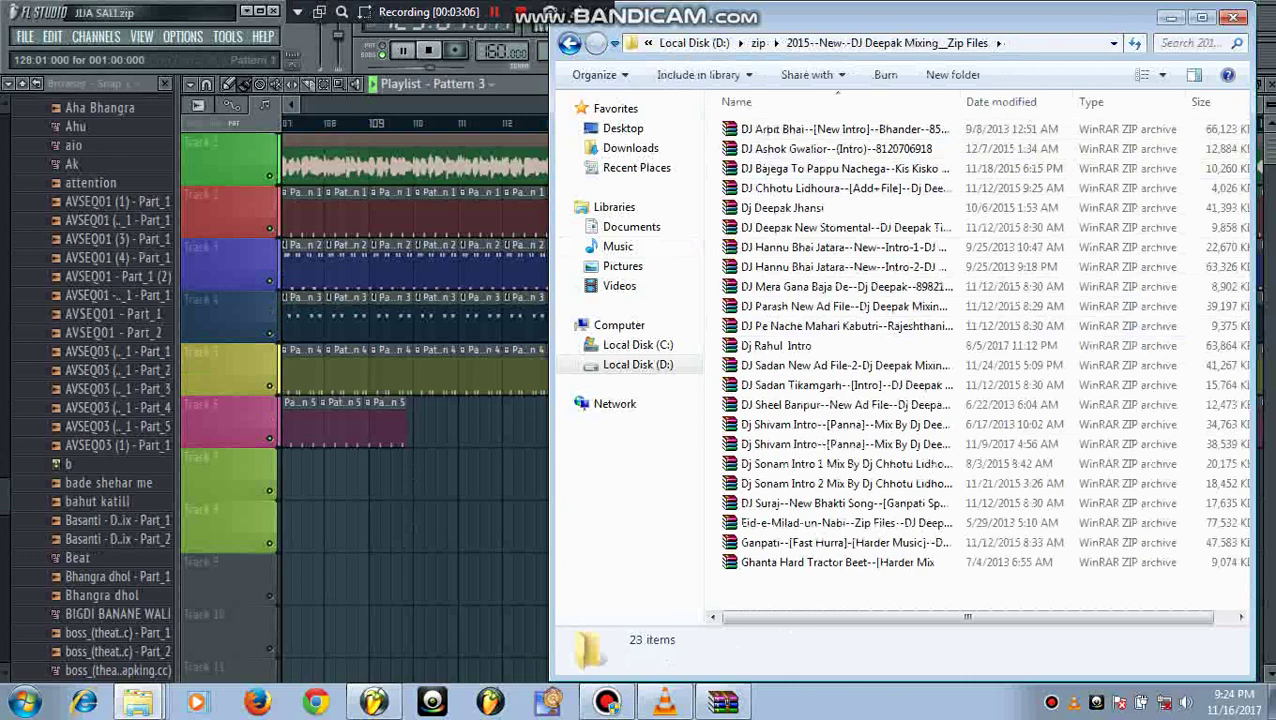
{"action": "key", "text": "super+Left"}
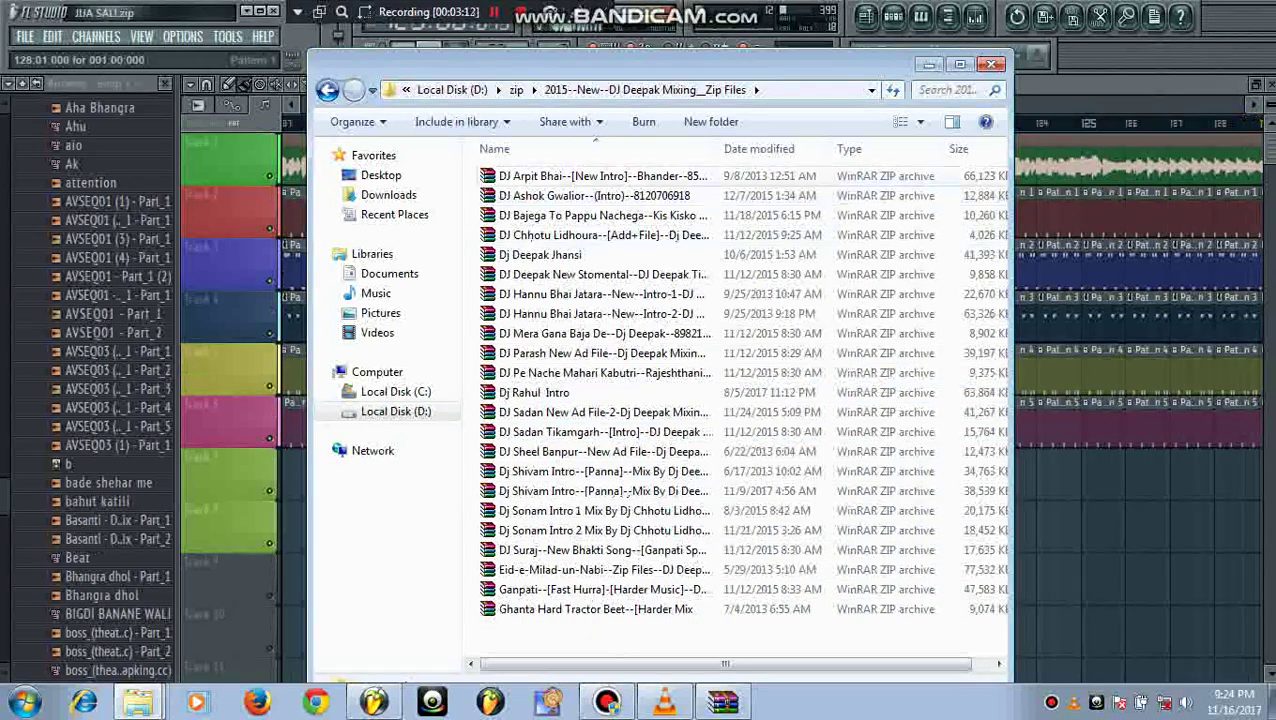
{"action": "left_click", "coordinate": [327, 89]}
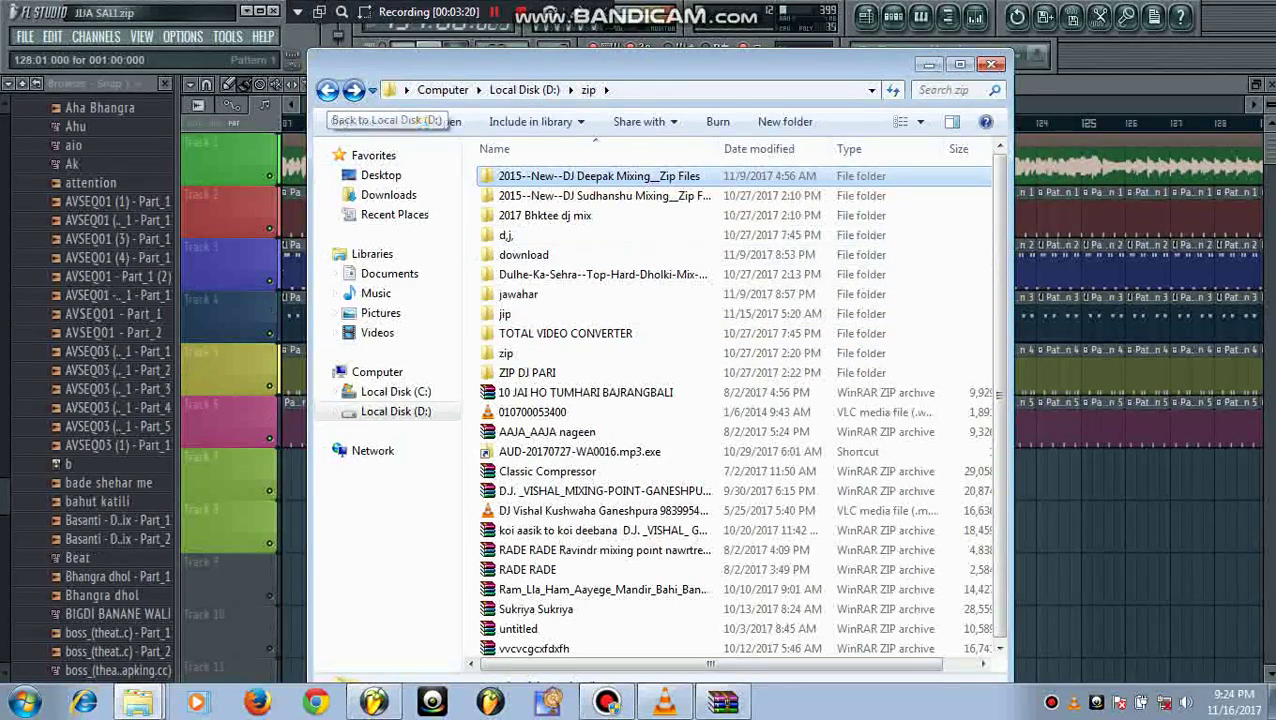
Switch to FL Studio and show the playlist arrangement around bars 137 to 158.
{"action": "key", "text": "alt+Tab"}
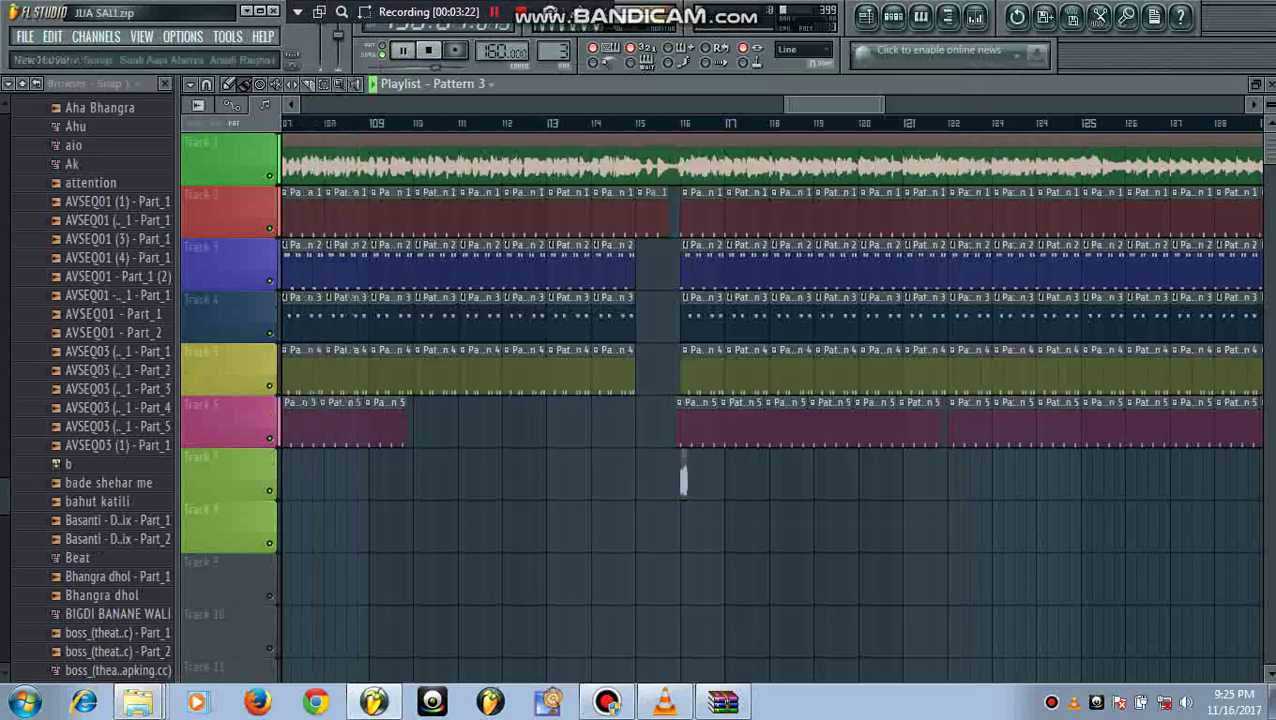
{"action": "scroll", "coordinate": [770, 400], "scroll_direction": "right", "scroll_amount": 10}
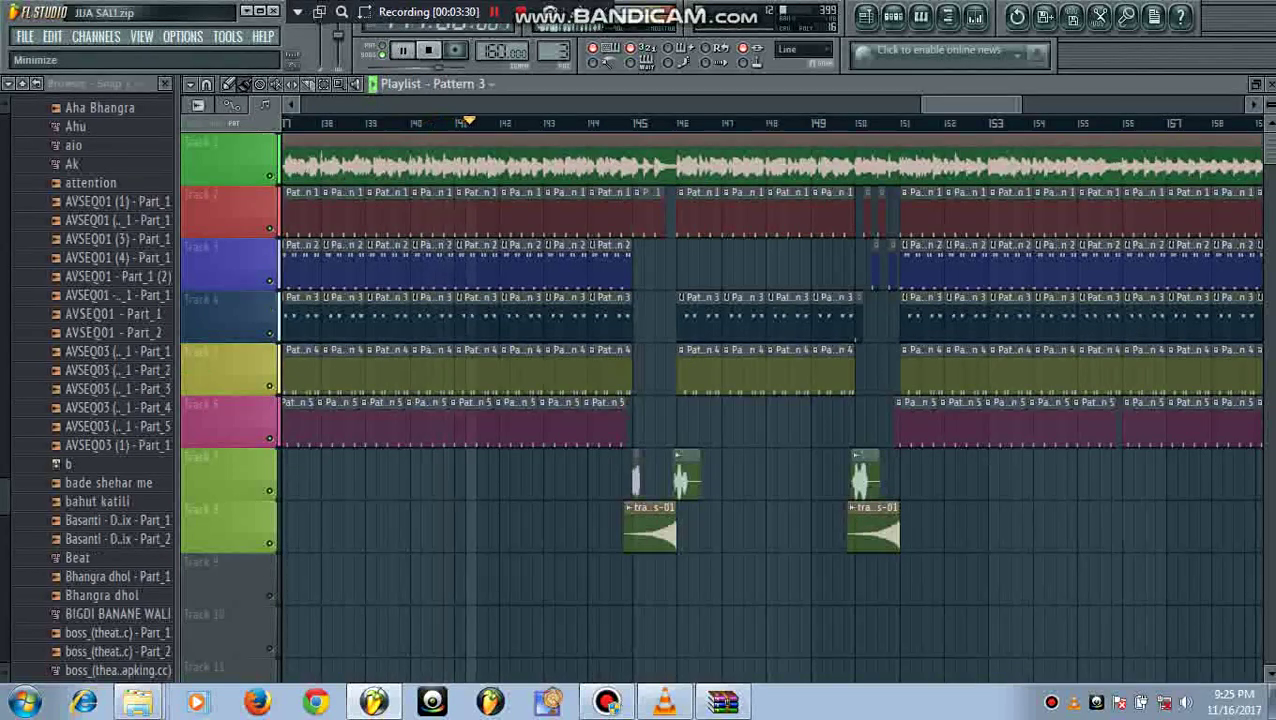
{"action": "left_click", "coordinate": [25, 702]}
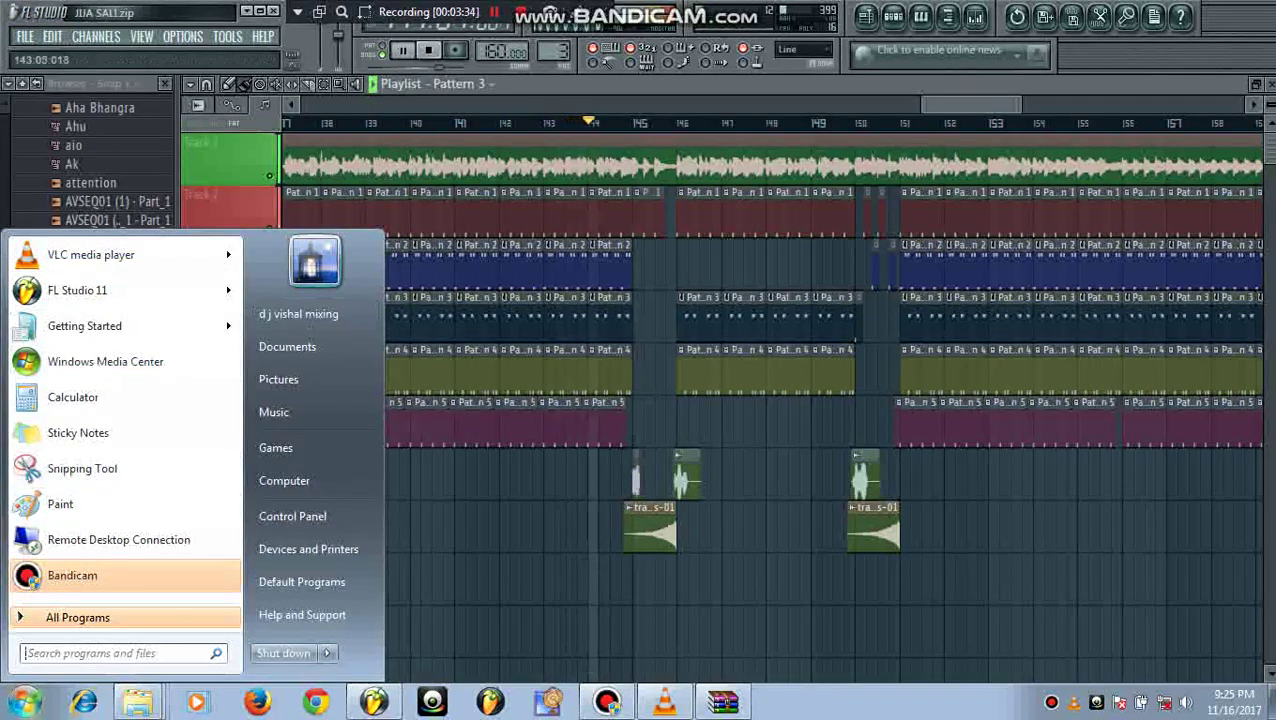
{"action": "key", "text": "Escape"}
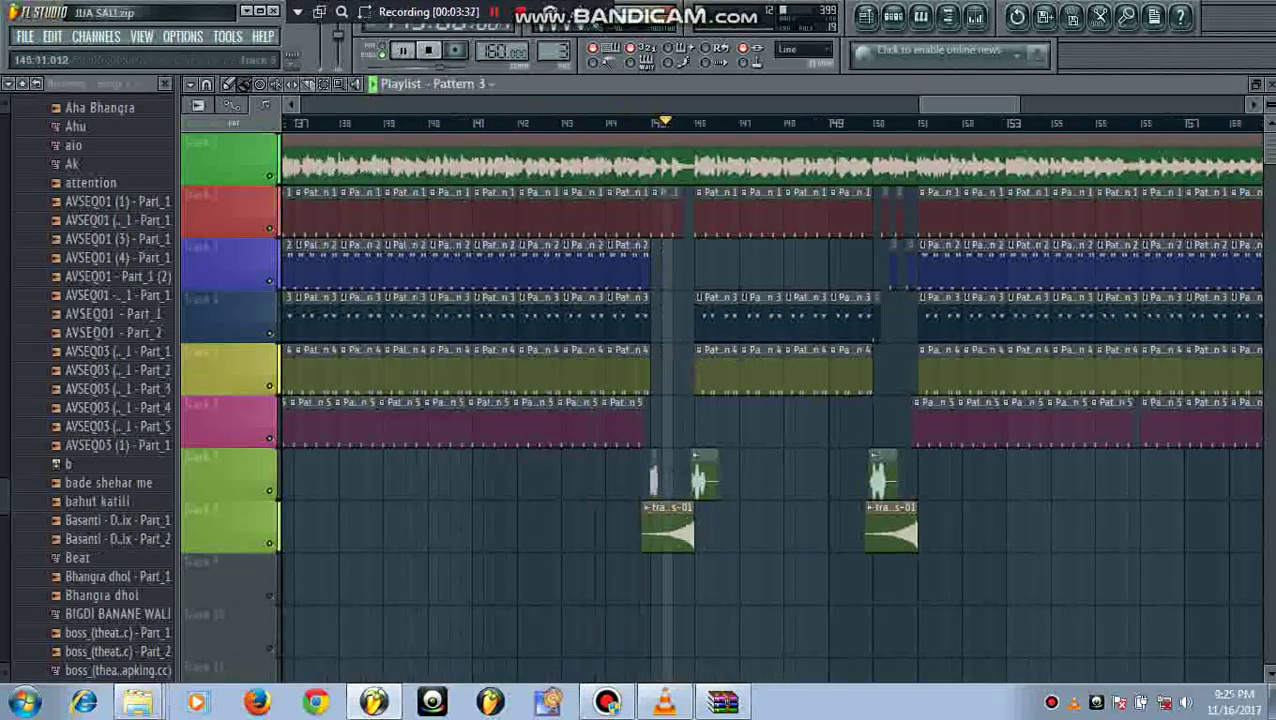
{"action": "right_click", "coordinate": [137, 703]}
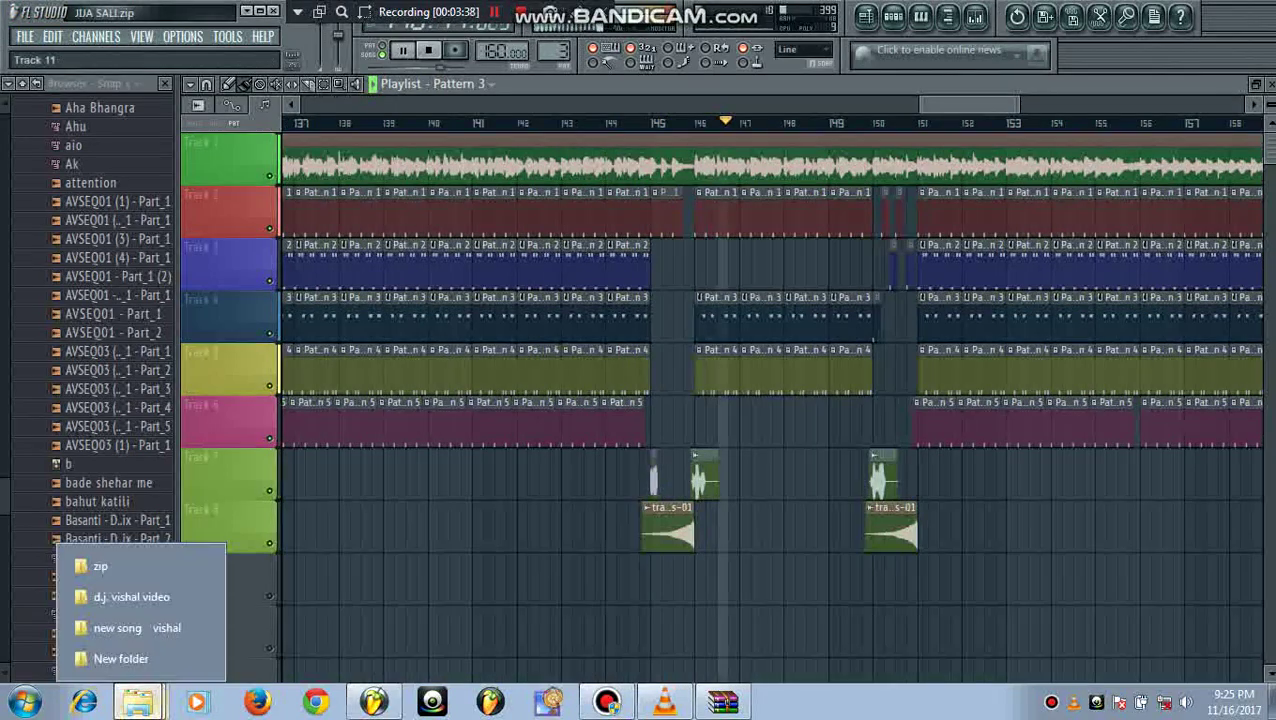
{"action": "key", "text": "Escape"}
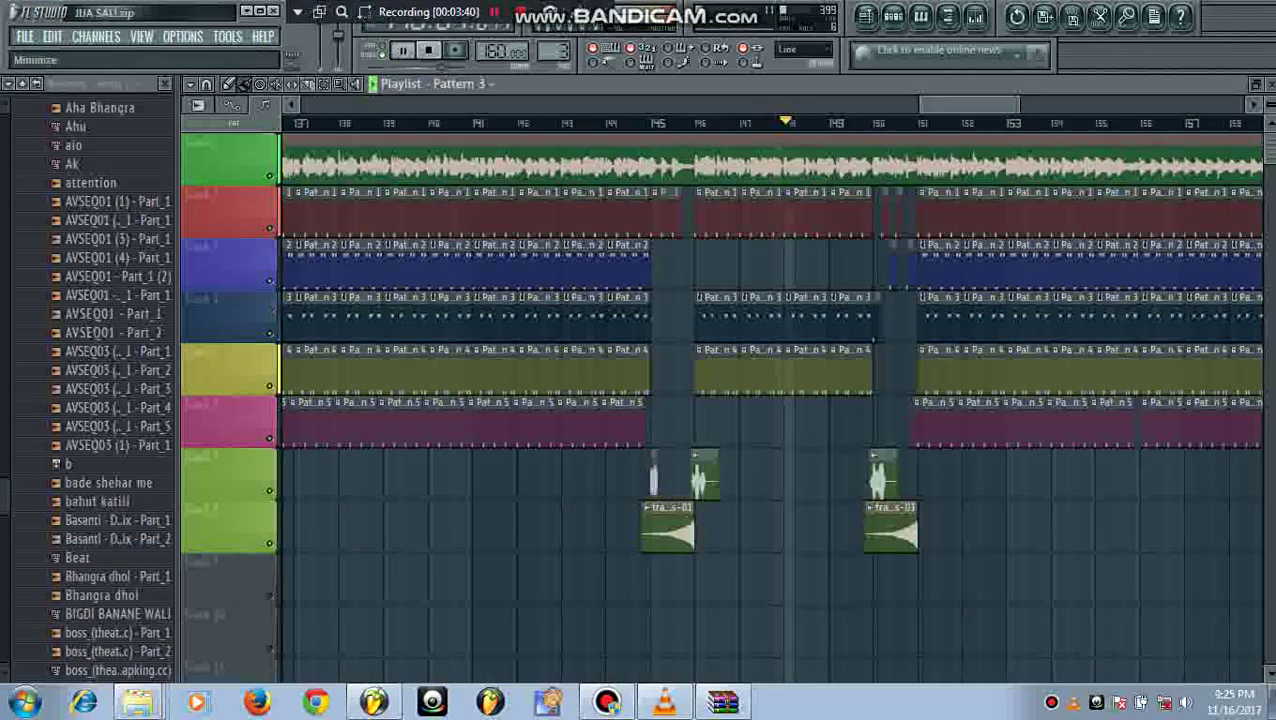
Minimize FL Studio, the WinRAR archive and the New folder window to expose the desktop.
{"action": "left_click", "coordinate": [374, 702]}
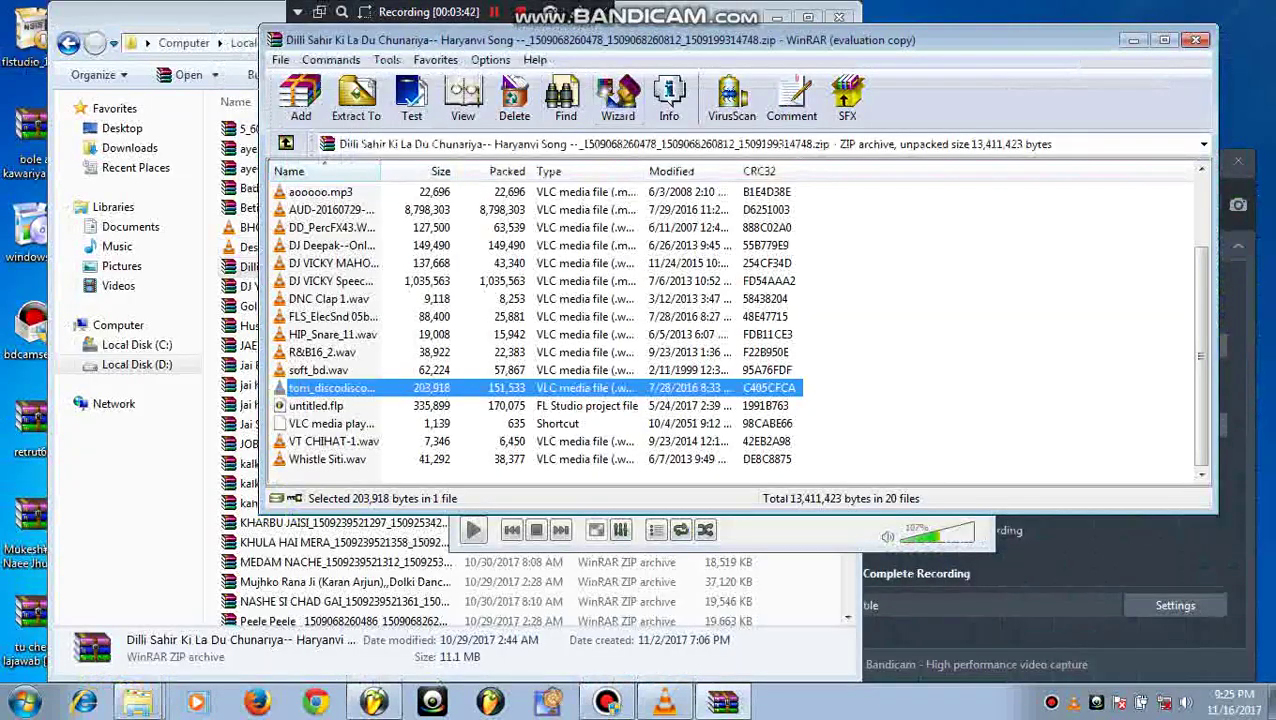
{"action": "key", "text": "super+Down"}
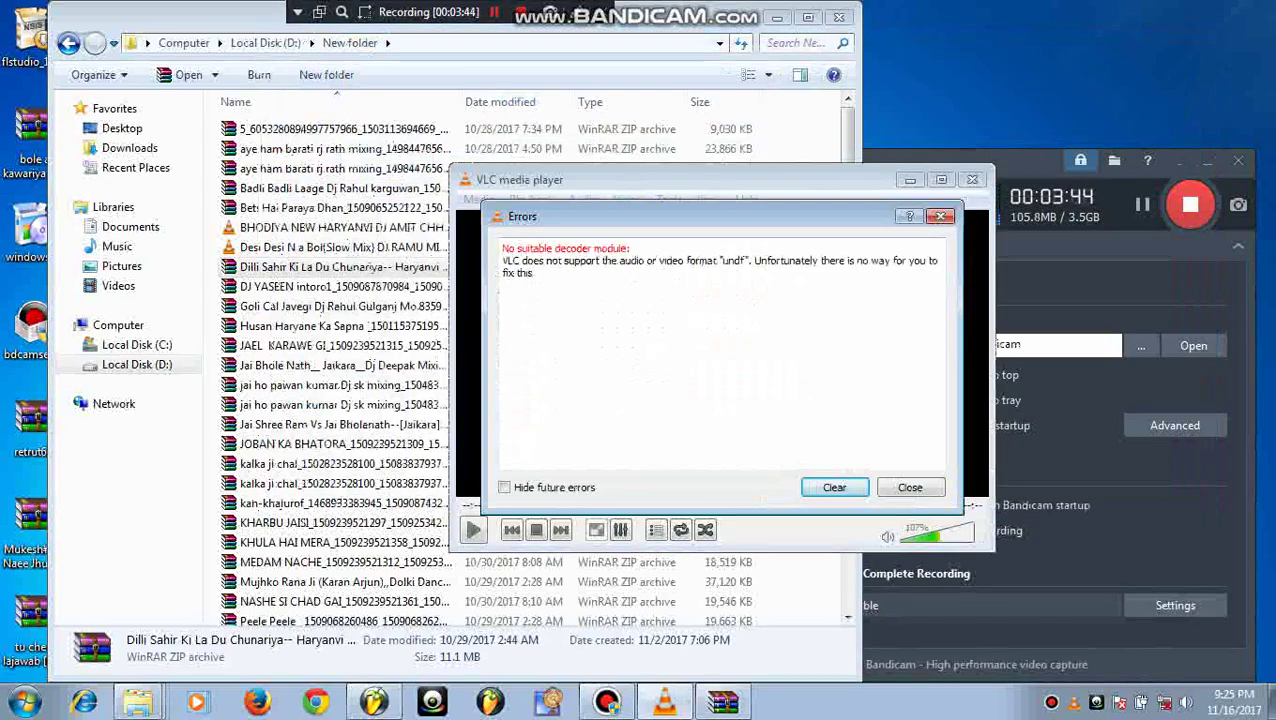
{"action": "left_click", "coordinate": [777, 17]}
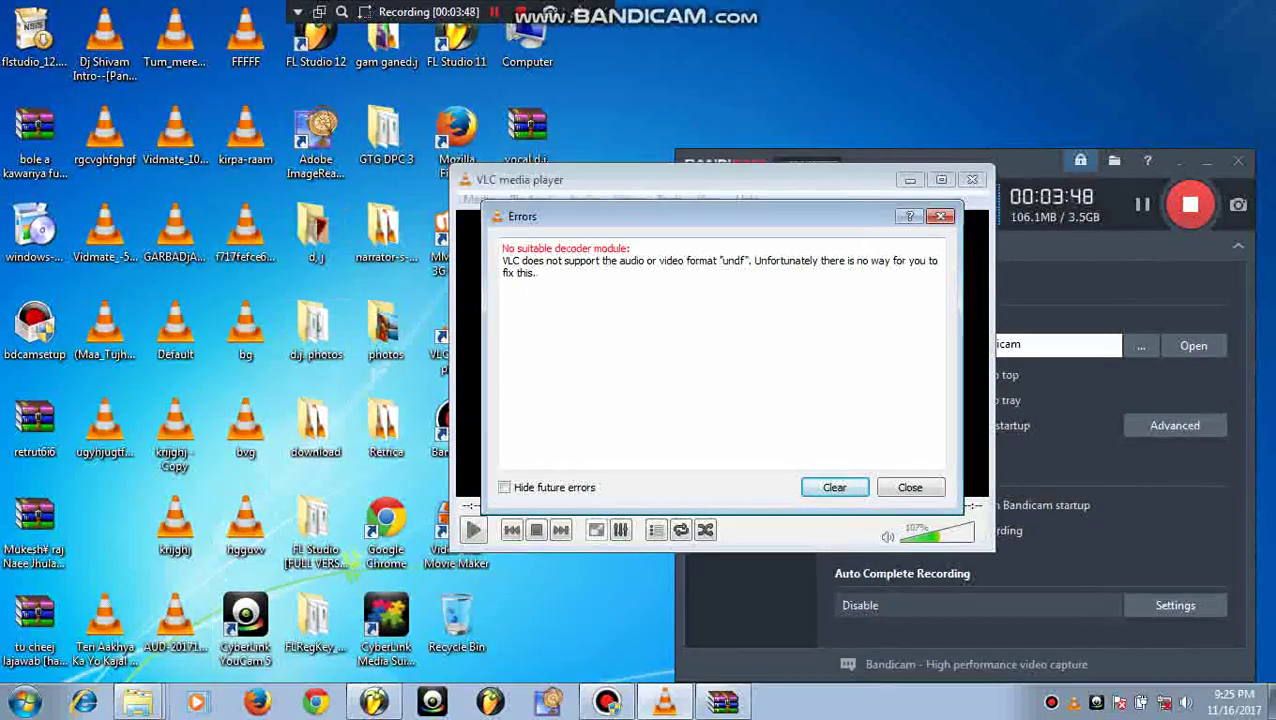
Open the d.j. photos folder from the desktop and look over its images and media files with the window maximized.
{"action": "double_click", "coordinate": [316, 330]}
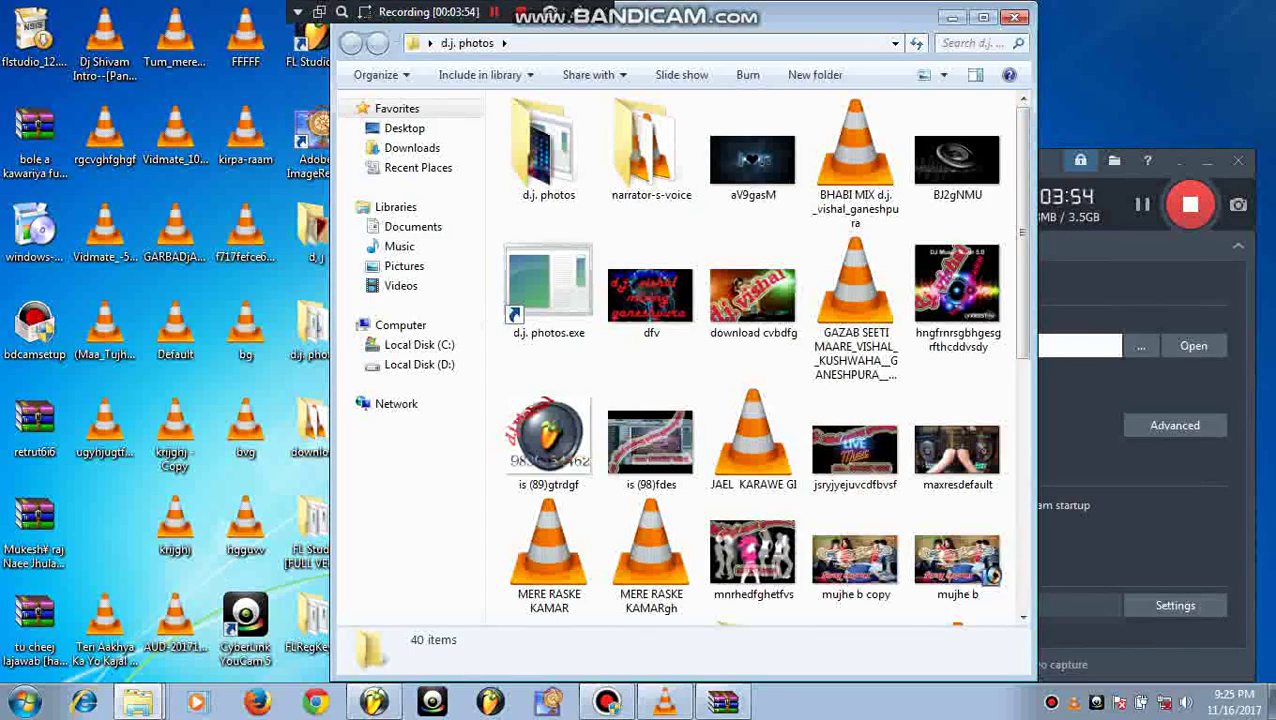
{"action": "left_click", "coordinate": [983, 17]}
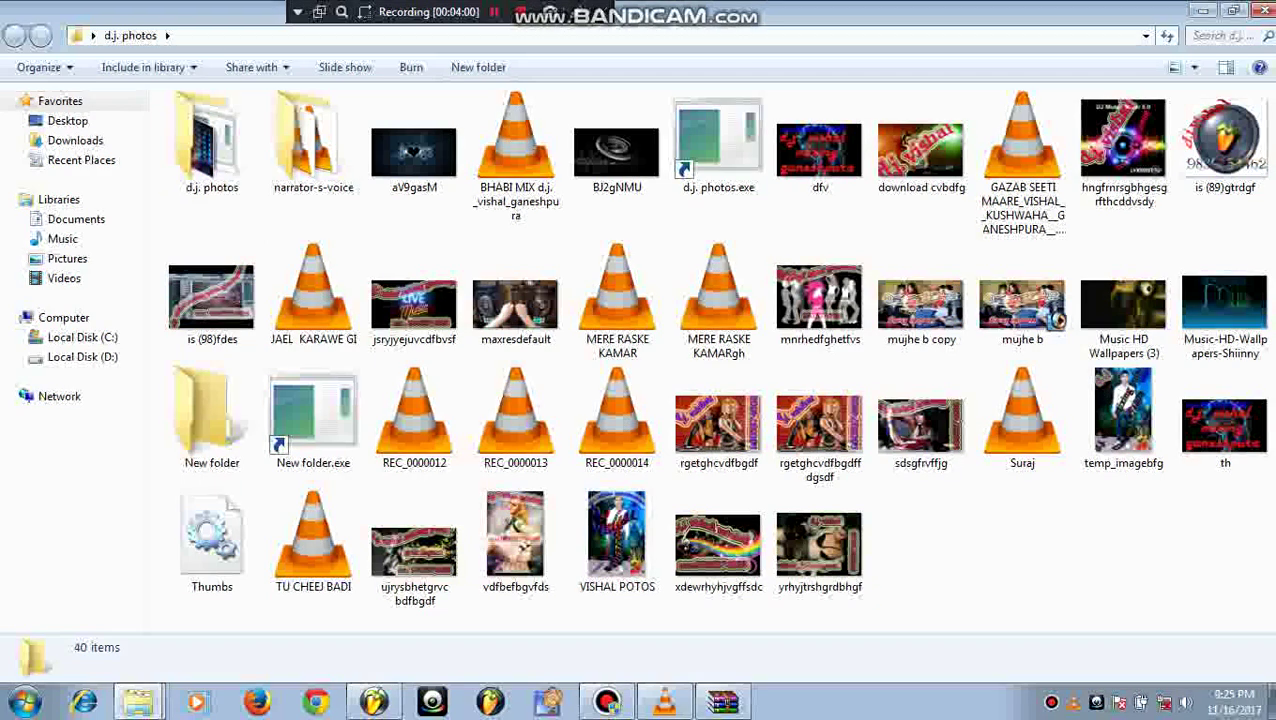
{"action": "key", "text": "super+Down"}
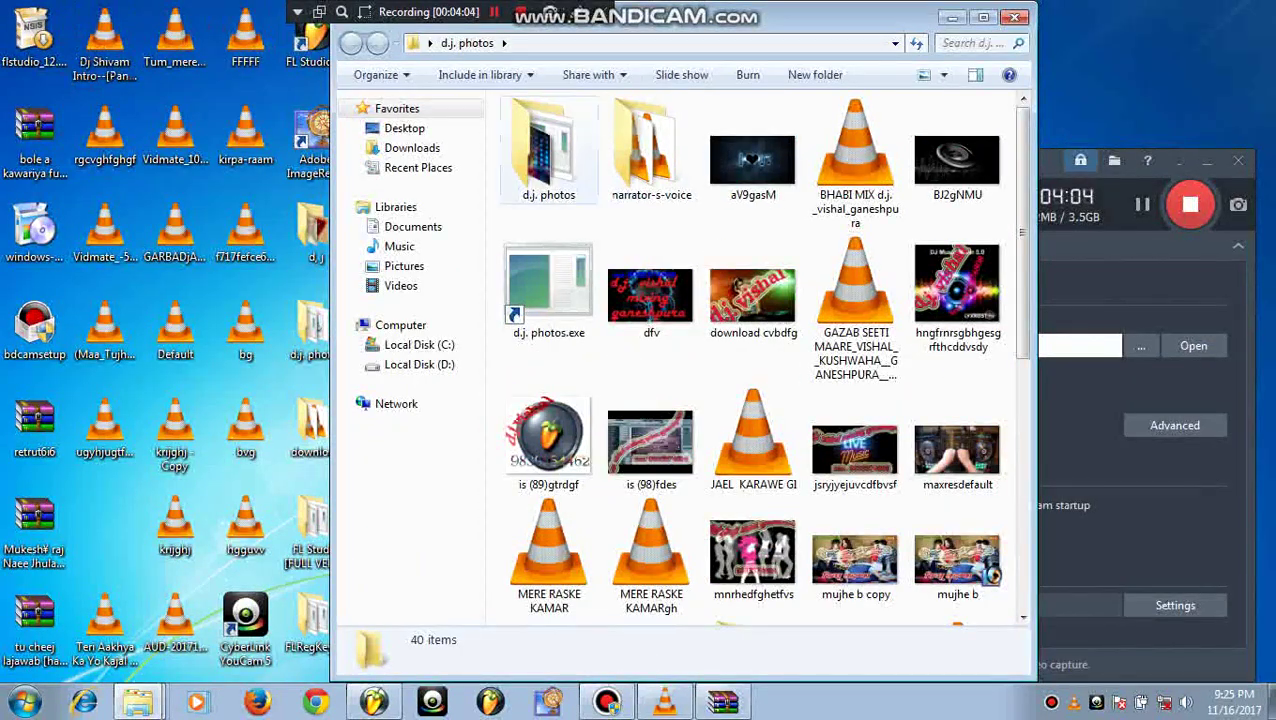
{"action": "left_click_drag", "start_coordinate": [728, 17], "coordinate": [475, 185]}
Browse drive C through the mixing folder and d.j. kid to FL Studio,,,,[Pack]--1, and look through its samples.
{"action": "double_click", "coordinate": [527, 45]}
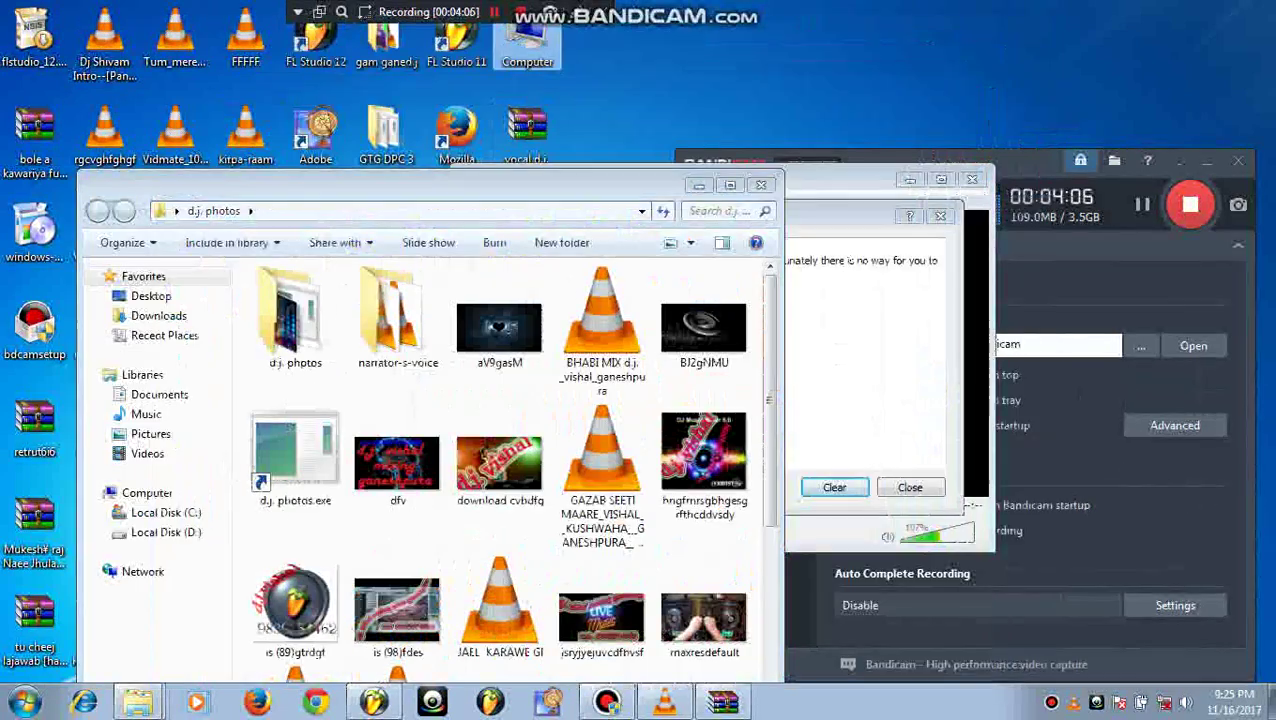
{"action": "key", "text": "alt+Tab"}
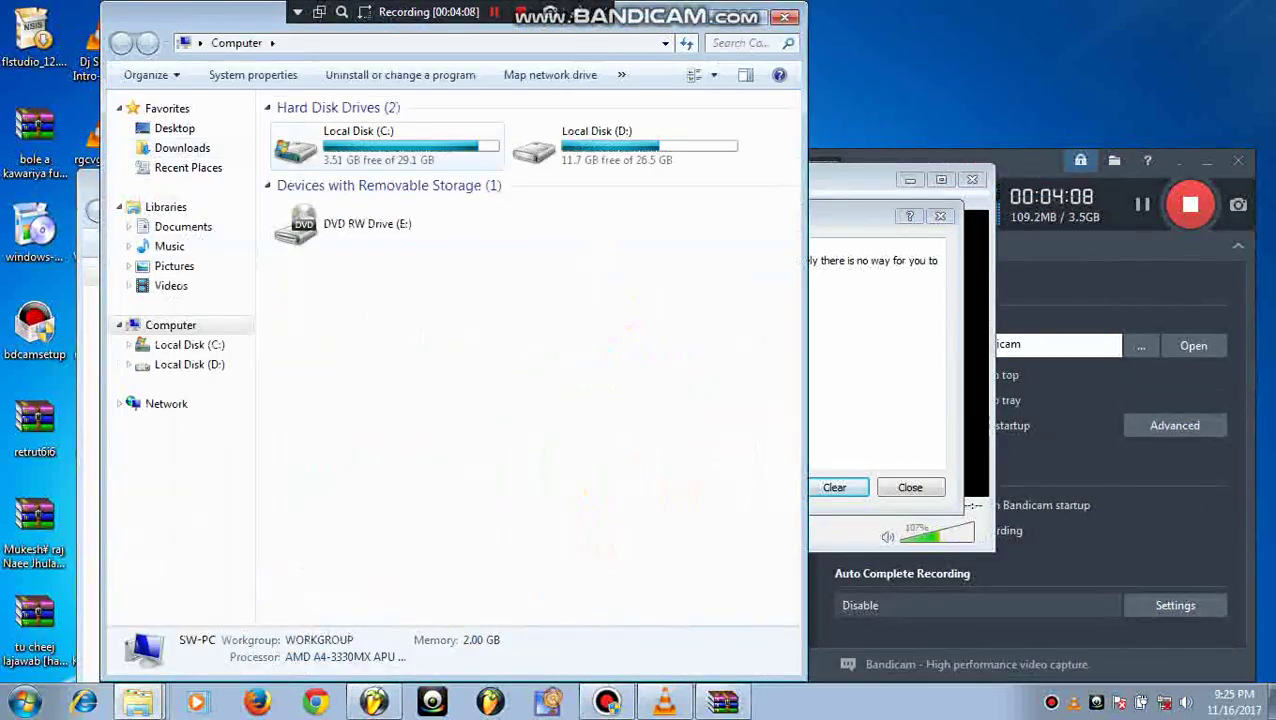
{"action": "double_click", "coordinate": [387, 146]}
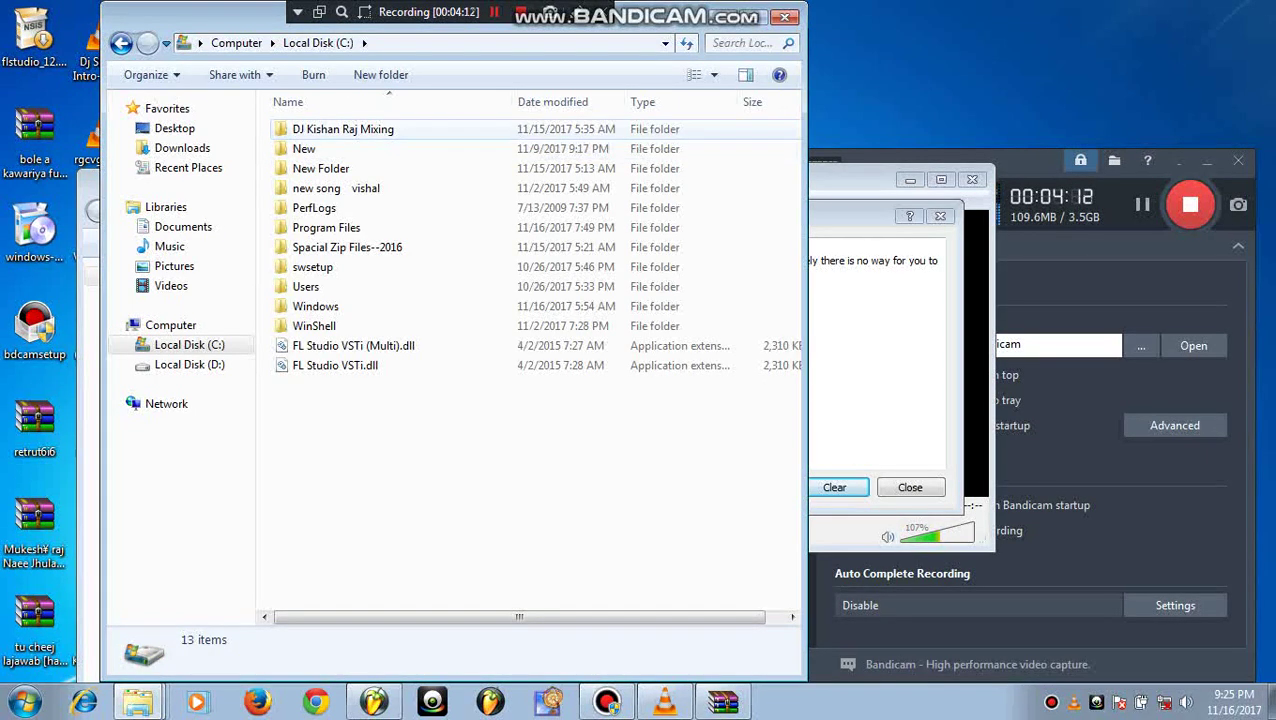
{"action": "double_click", "coordinate": [340, 129]}
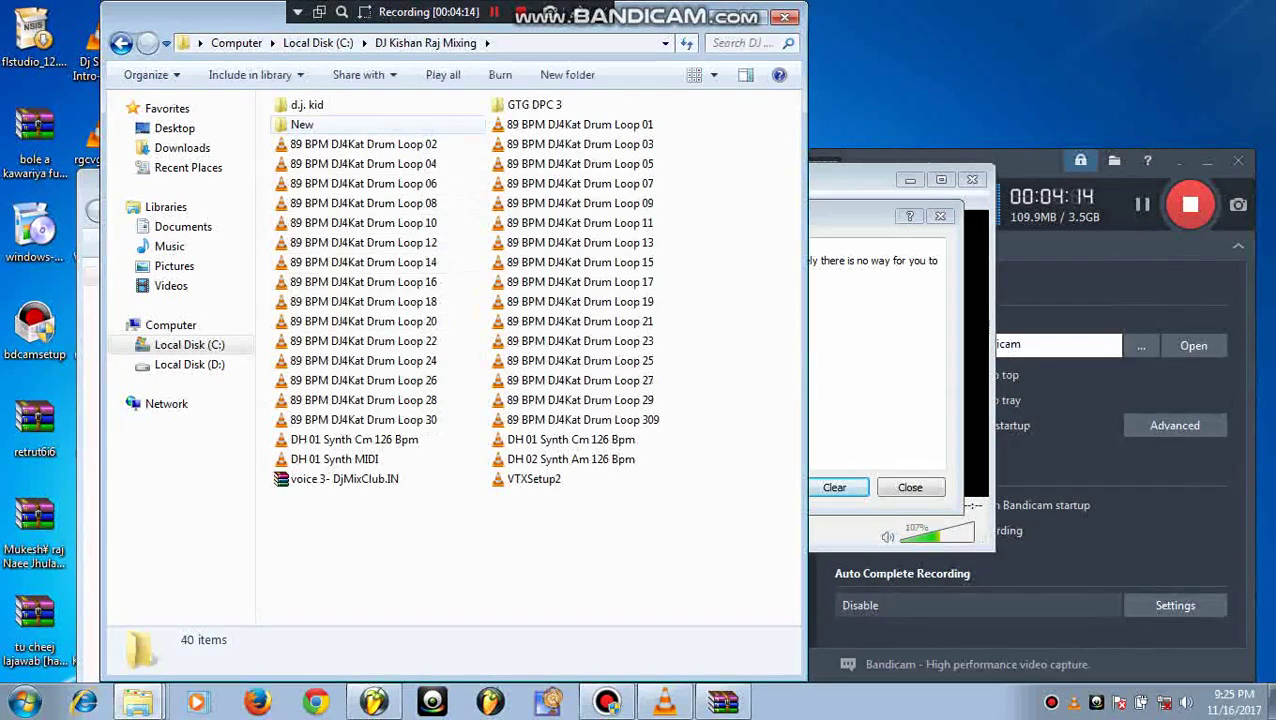
{"action": "double_click", "coordinate": [318, 104]}
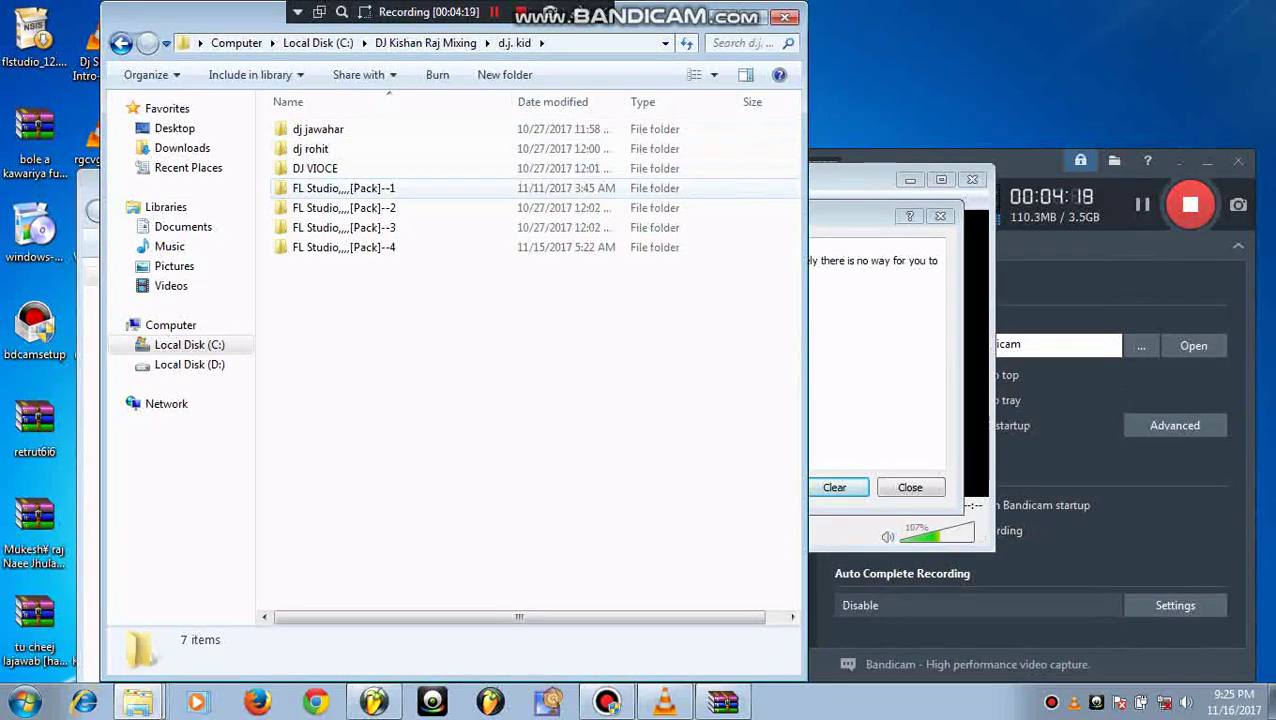
{"action": "double_click", "coordinate": [340, 188]}
{"action": "scroll", "coordinate": [340, 382], "scroll_direction": "down", "scroll_amount": 6}
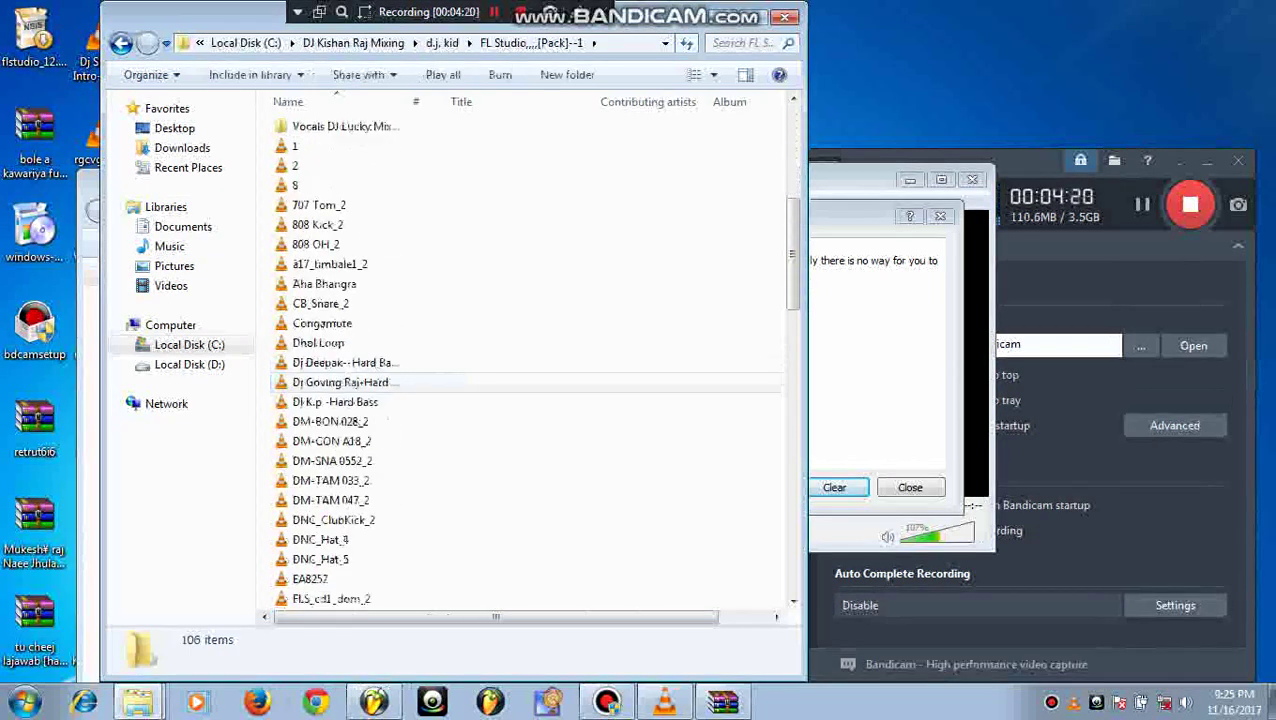
{"action": "scroll", "coordinate": [340, 215], "scroll_direction": "up", "scroll_amount": 2}
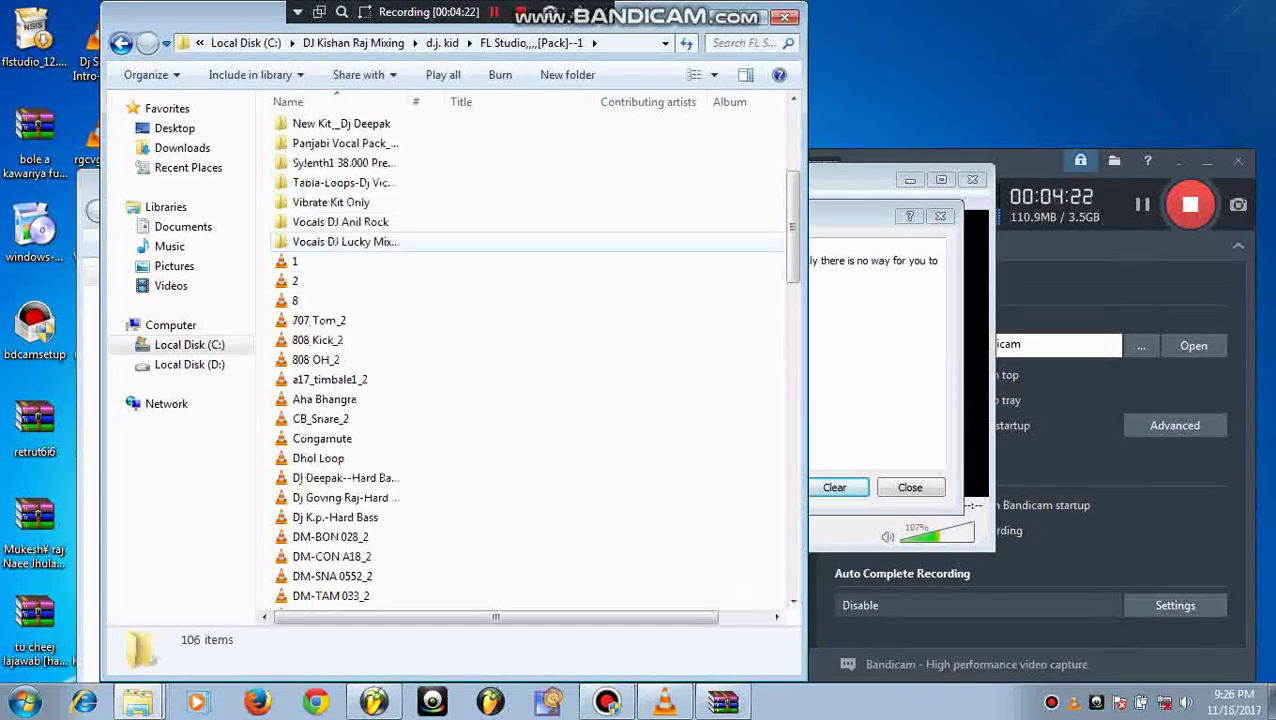
Switch to FL Studio and look through the Pack--1 samples and the folders listed after them in the browser.
{"action": "left_click", "coordinate": [340, 241]}
{"action": "left_click_drag", "start_coordinate": [340, 241], "coordinate": [145, 545]}
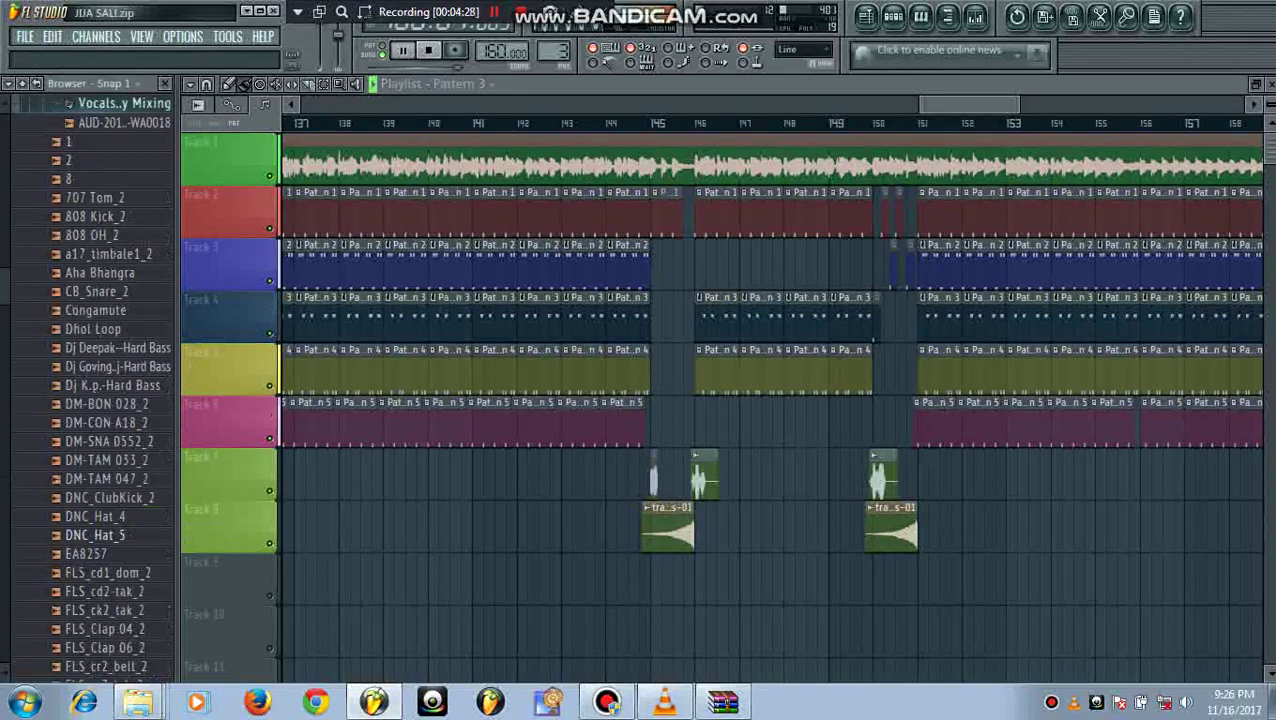
{"action": "scroll", "coordinate": [92, 390], "scroll_direction": "down", "scroll_amount": 1}
{"action": "scroll", "coordinate": [92, 390], "scroll_direction": "up", "scroll_amount": 3}
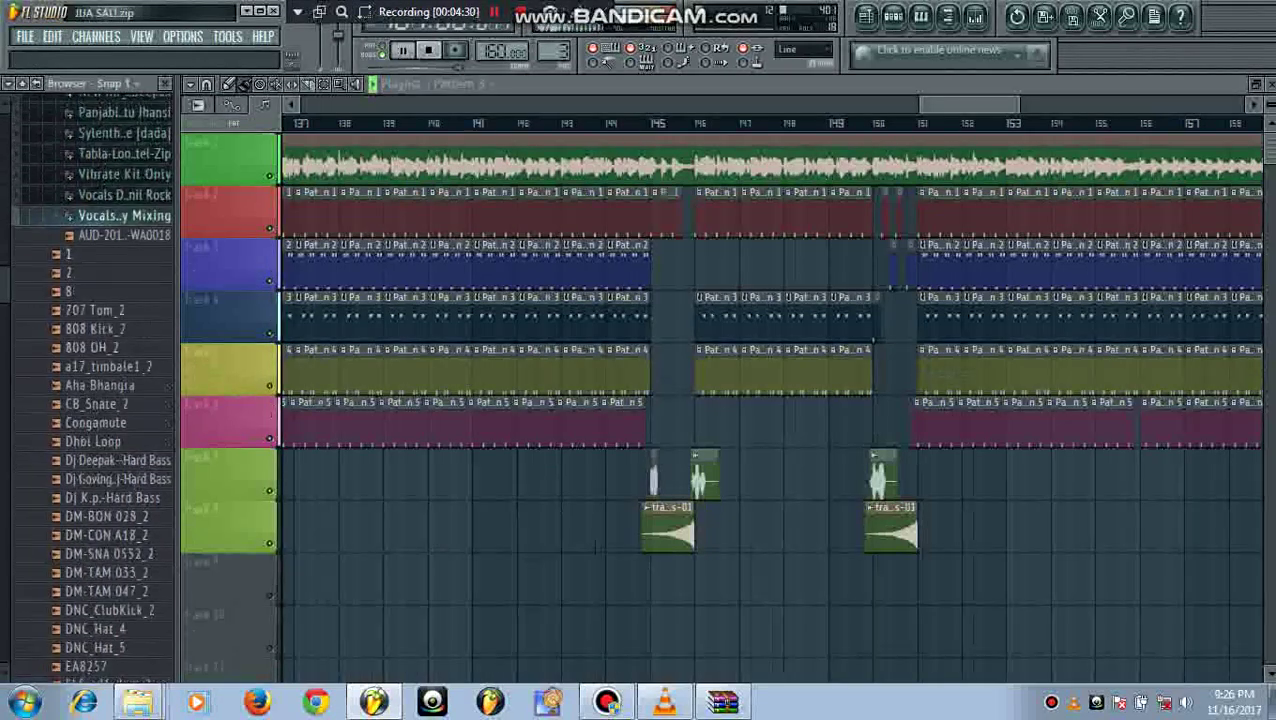
{"action": "scroll", "coordinate": [100, 390], "scroll_direction": "down", "scroll_amount": 20}
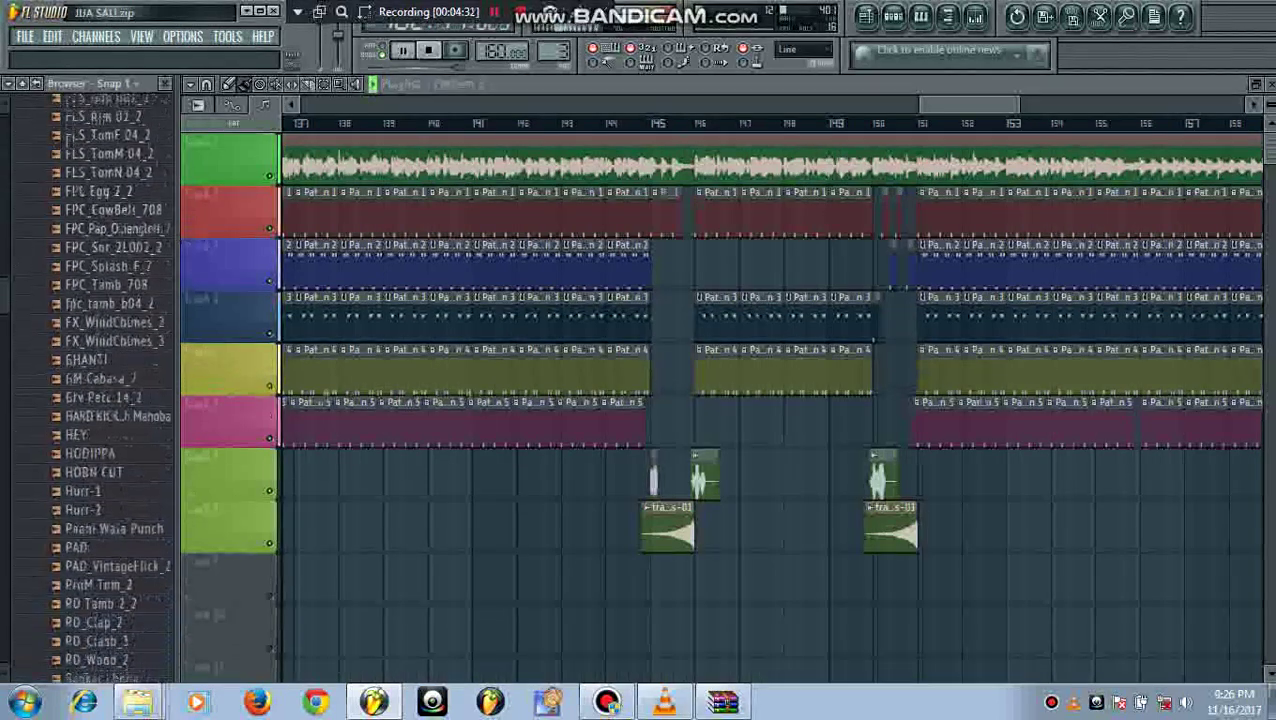
{"action": "scroll", "coordinate": [100, 273], "scroll_direction": "down", "scroll_amount": 10}
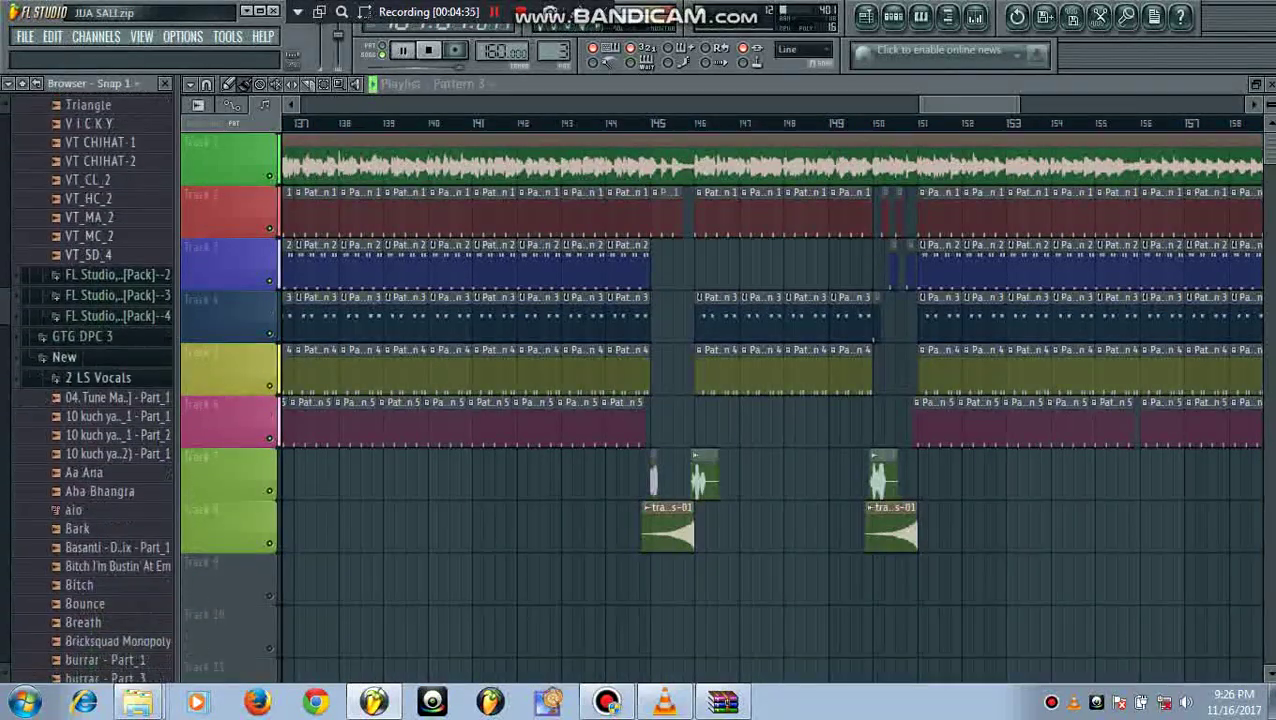
Examine the FL Studio Pack--2 kit folders in the browser and show the end of the playlist arrangement.
{"action": "left_click", "coordinate": [110, 273]}
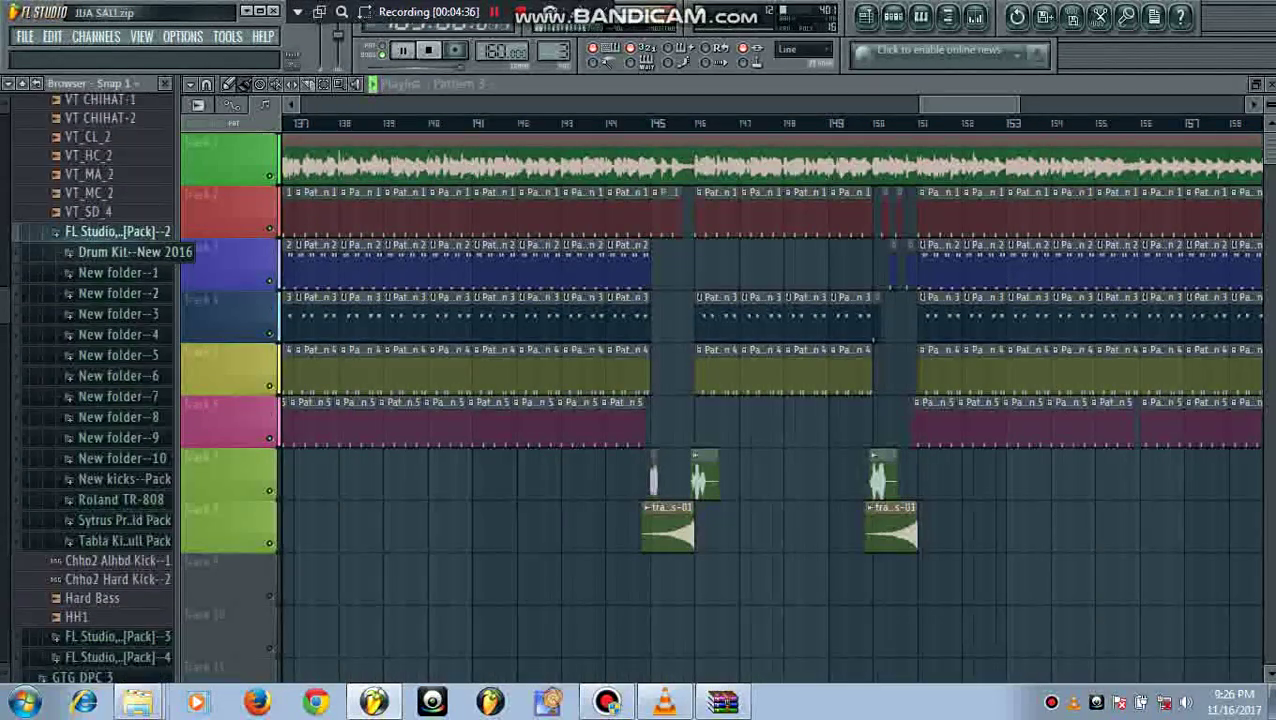
{"action": "left_click", "coordinate": [124, 252]}
{"action": "scroll", "coordinate": [115, 260], "scroll_direction": "down", "scroll_amount": 6}
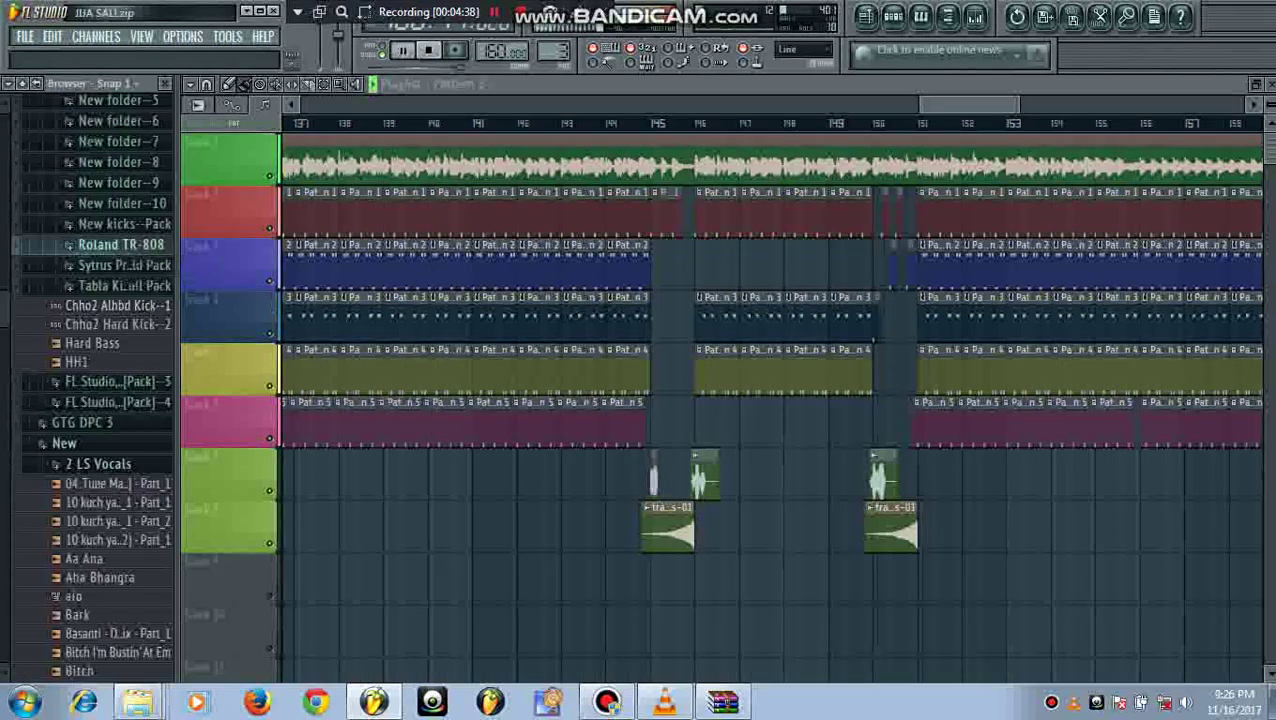
{"action": "left_click", "coordinate": [120, 245]}
{"action": "scroll", "coordinate": [110, 300], "scroll_direction": "down", "scroll_amount": 6}
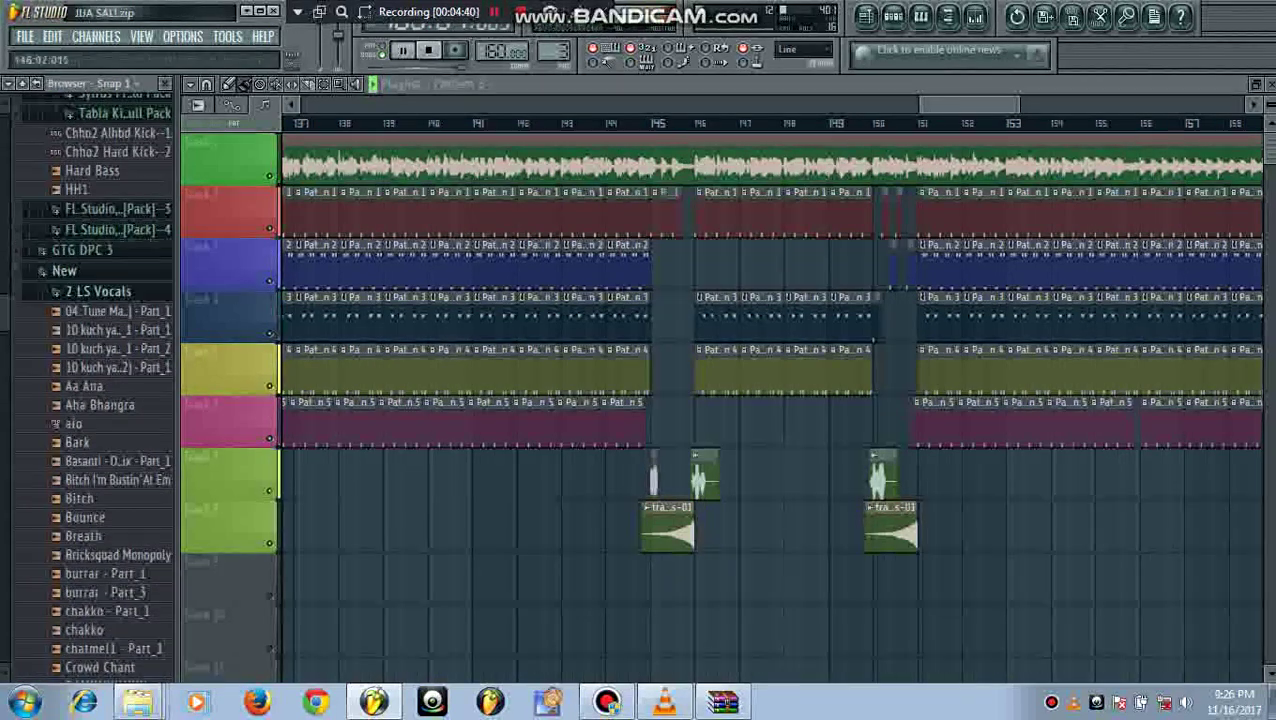
{"action": "left_click_drag", "start_coordinate": [969, 104], "coordinate": [1109, 104]}
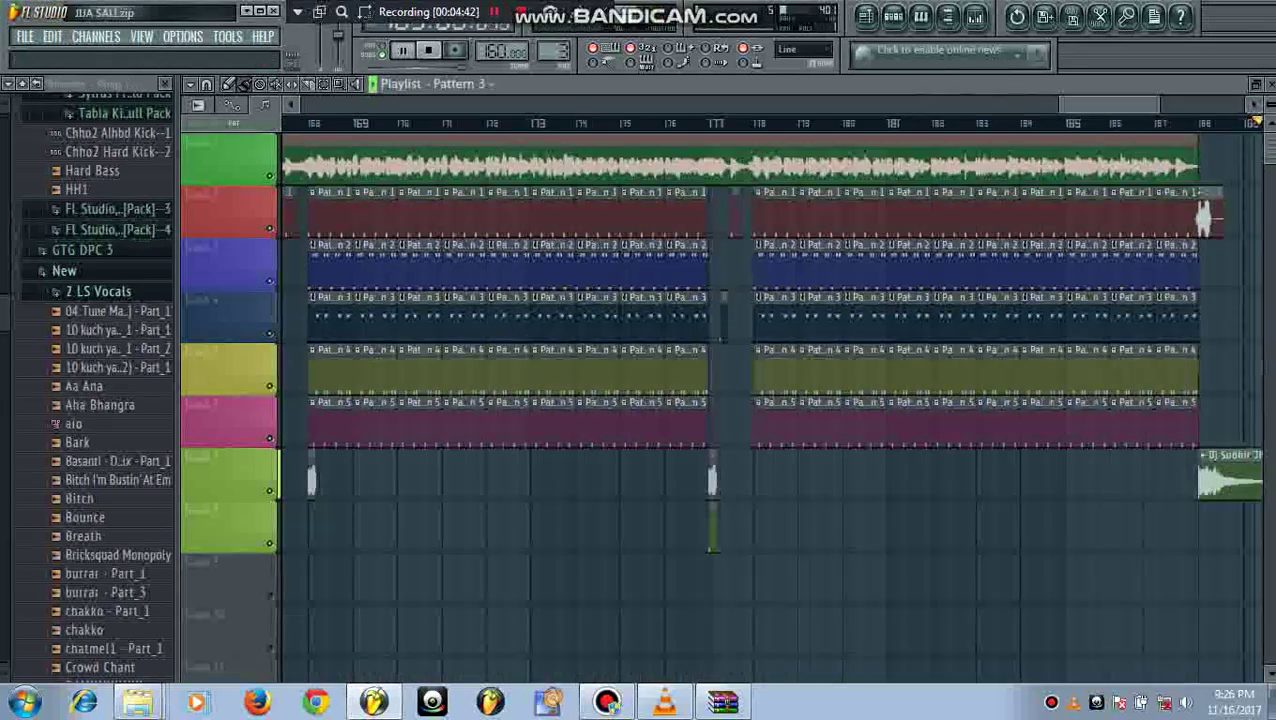